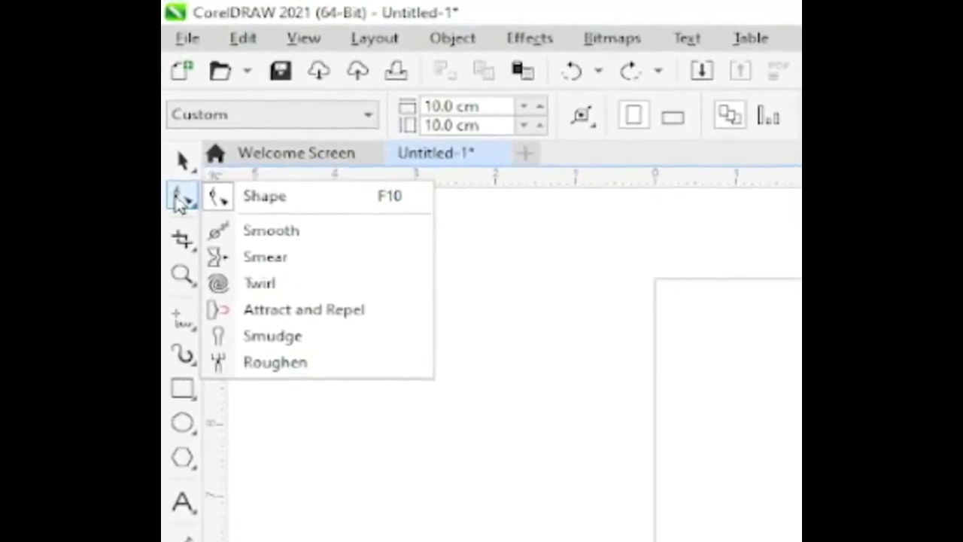
- Examine the variants offered by the Shape, Rectangle, Ellipse and Polygon tools
click(290, 218)
click(259, 484)
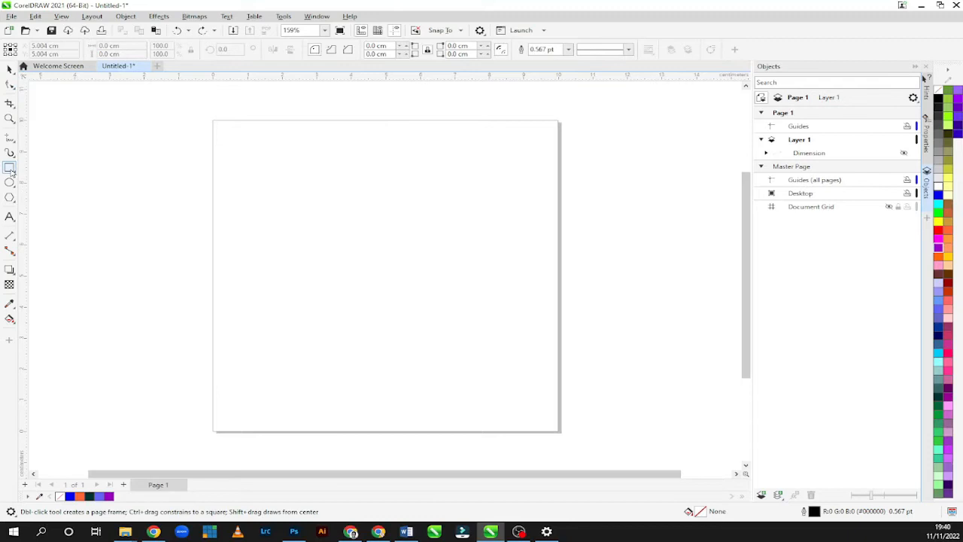
click(12, 171)
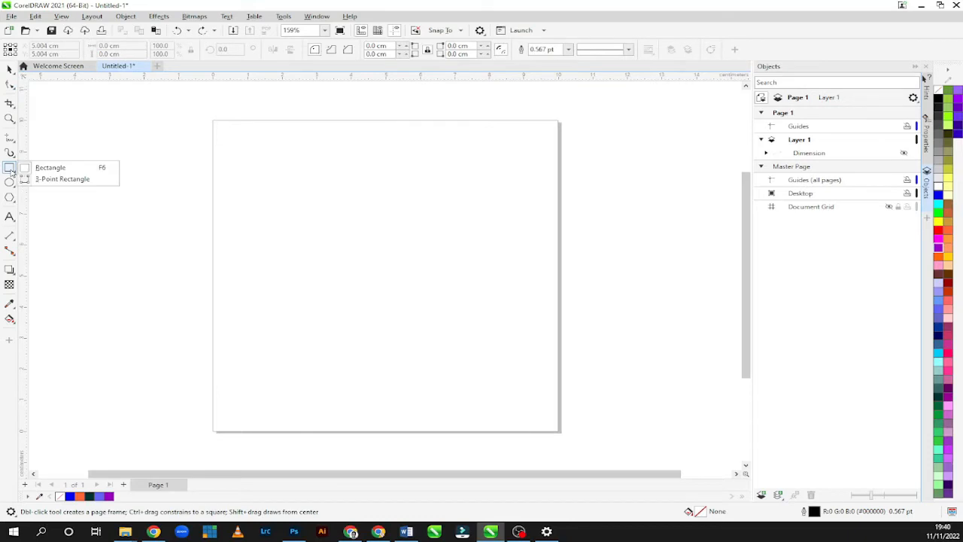
click(10, 185)
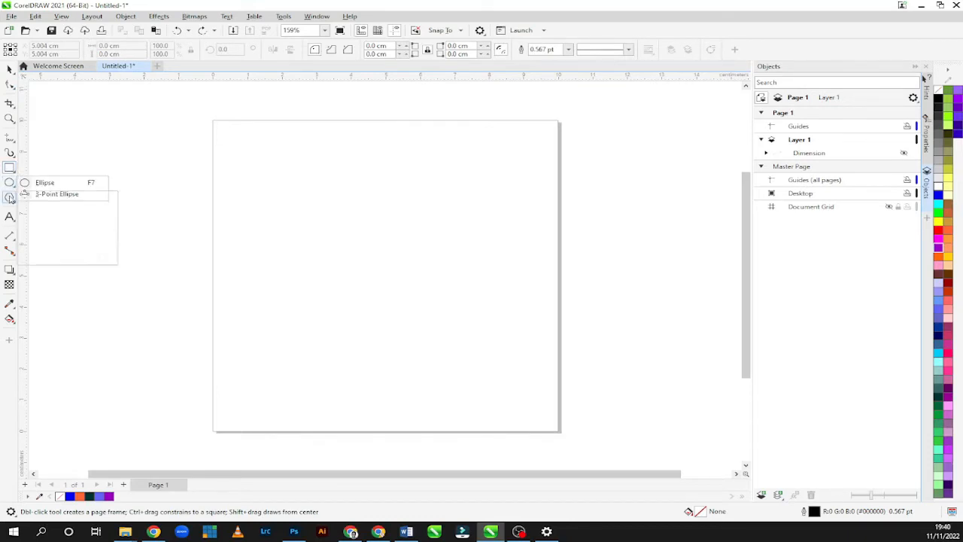
click(10, 198)
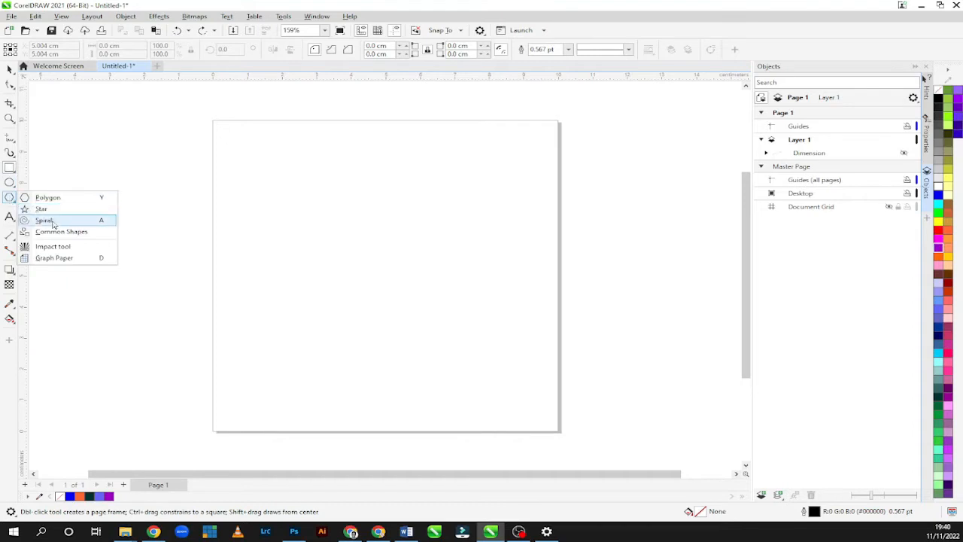
click(10, 183)
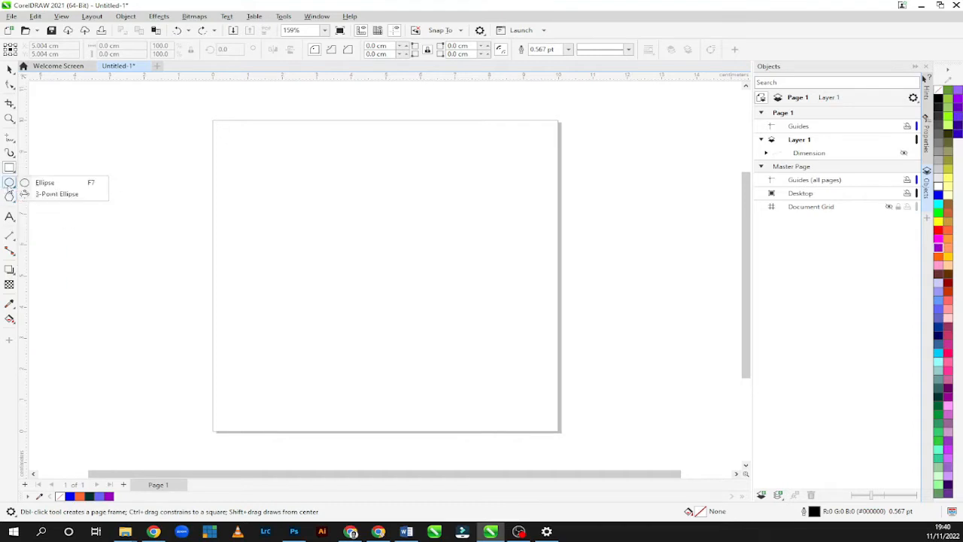
click(10, 183)
click(10, 168)
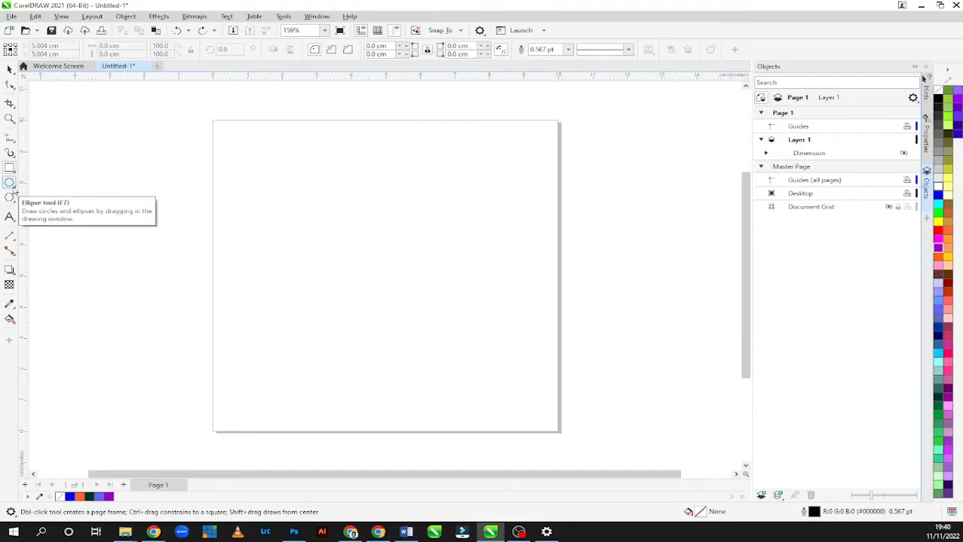
click(13, 189)
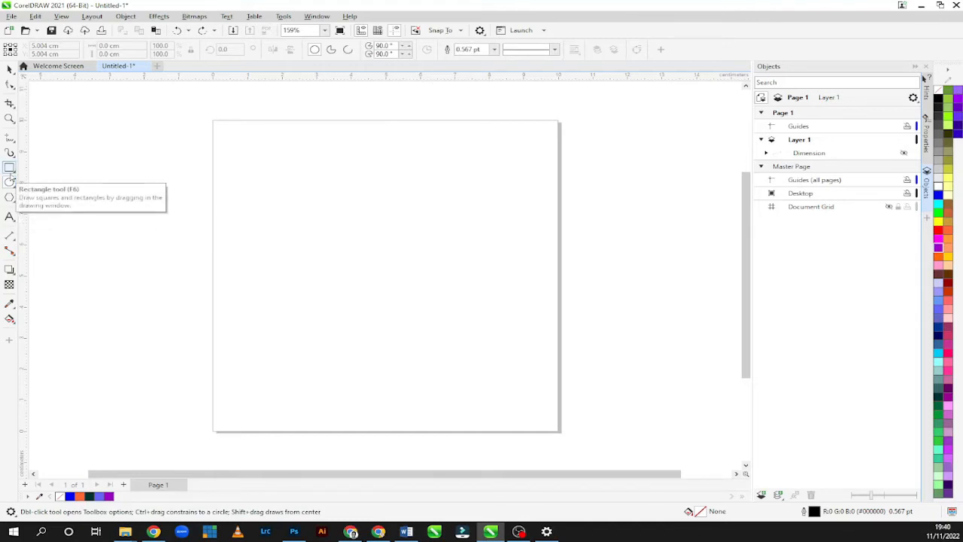
- Draw a rectangle about 6.9 × 6.2 cm on the page and round all its corners to about 3.1 cm with the Shape tool
click(10, 171)
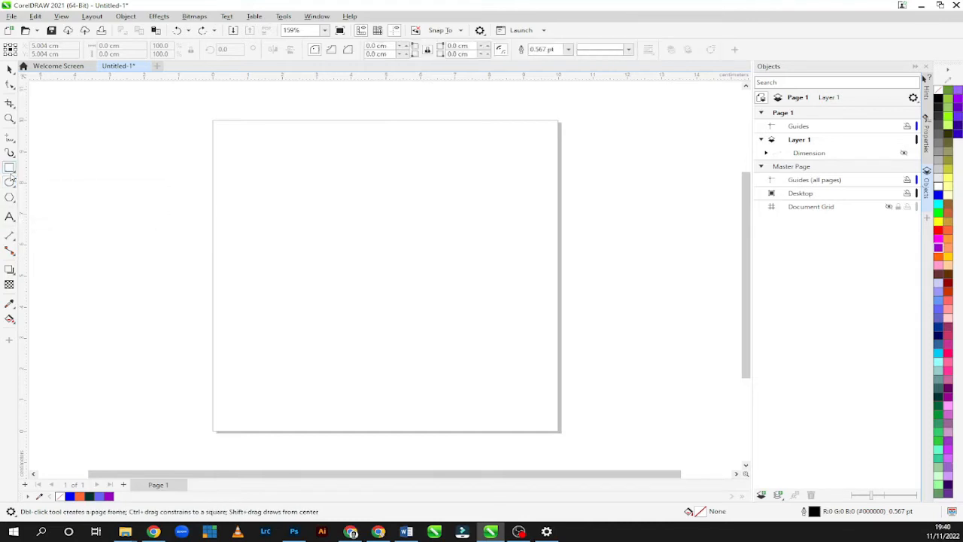
drag(251, 164, 493, 358)
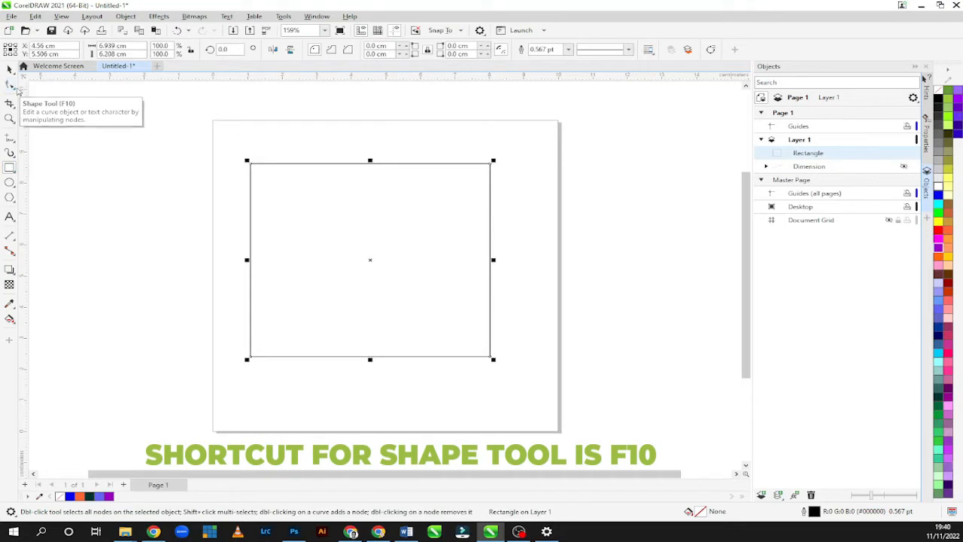
click(13, 88)
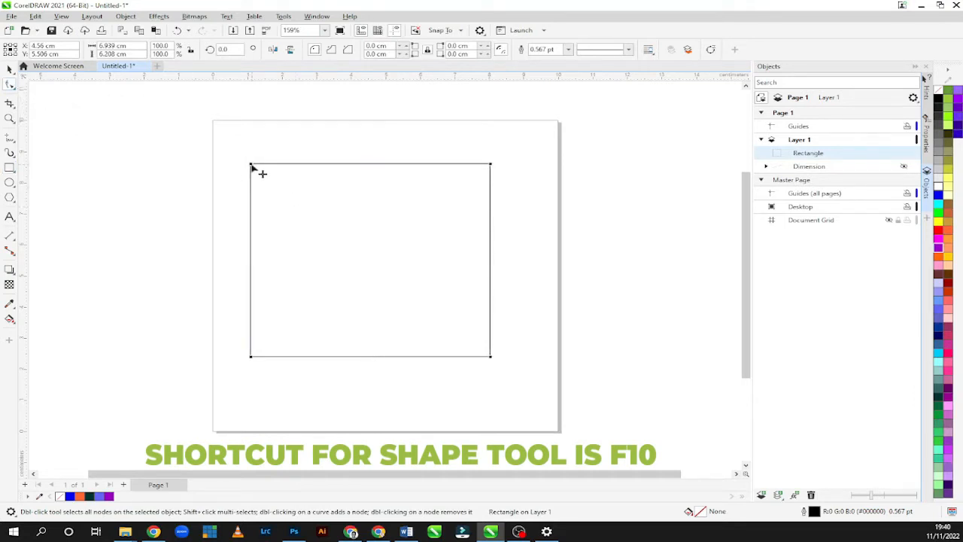
drag(253, 168, 388, 321)
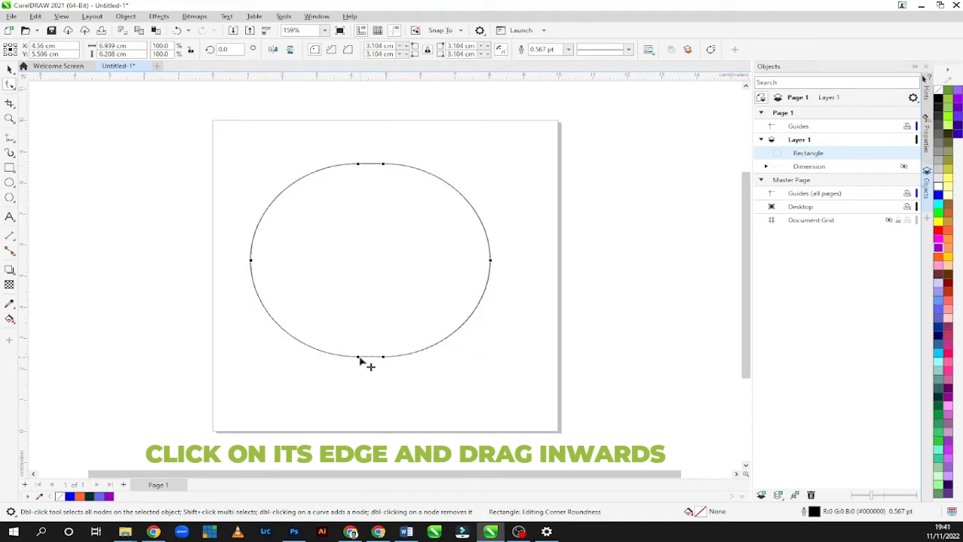
drag(360, 361, 451, 290)
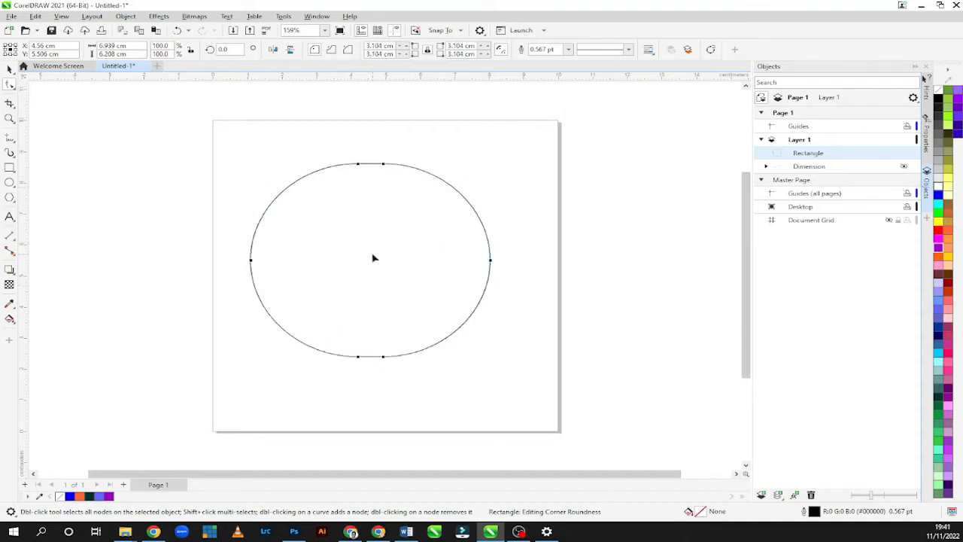
- Draw an ellipse about 6.2 × 5.7 cm over the rounded rectangle and reshape it into a pie wedge from 90° to about 205°
click(10, 182)
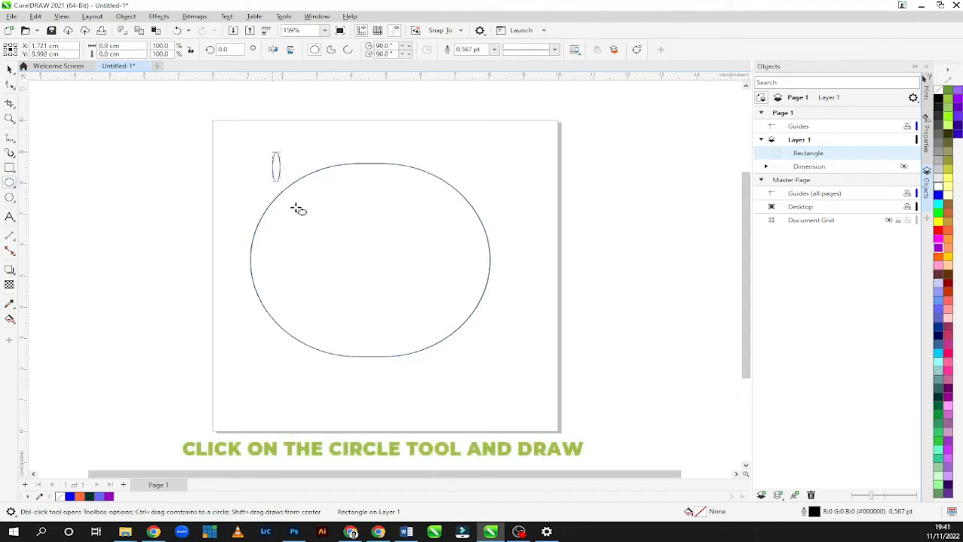
drag(297, 209, 488, 329)
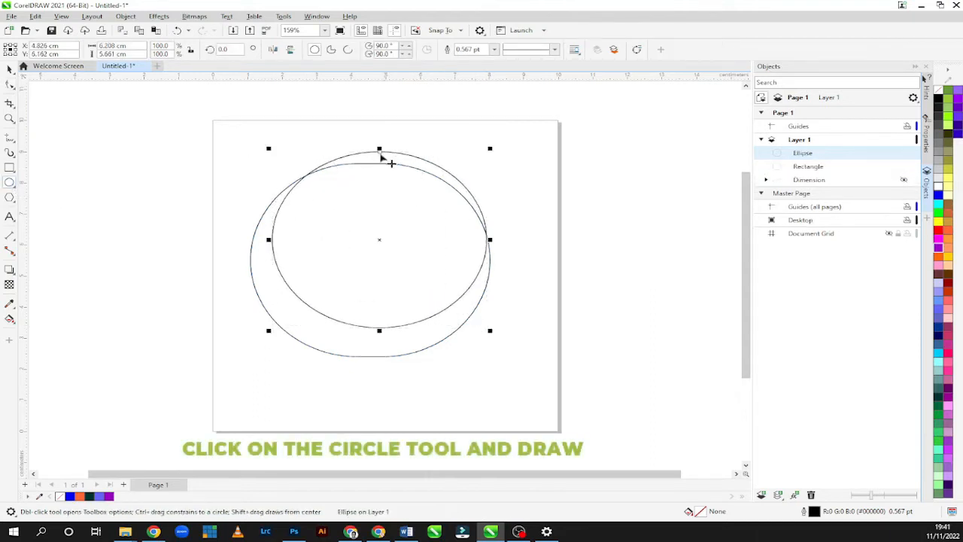
key(F10)
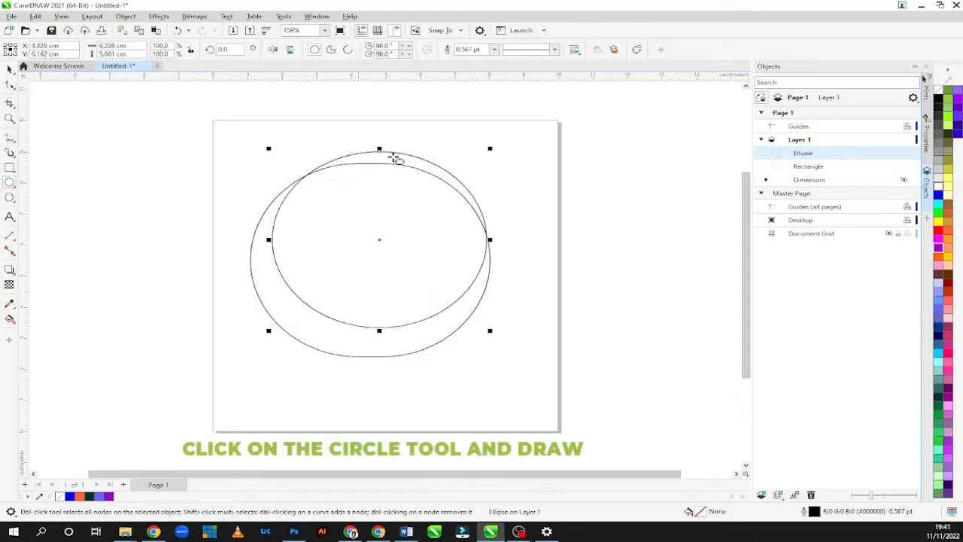
click(12, 85)
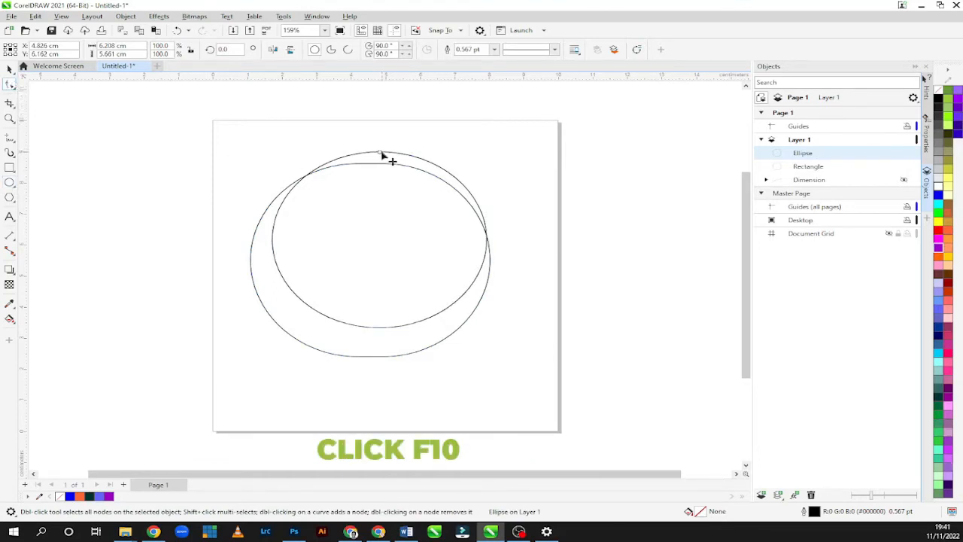
drag(381, 155, 338, 256)
- Lock the rounded rectangle and hide it from the page
click(379, 306)
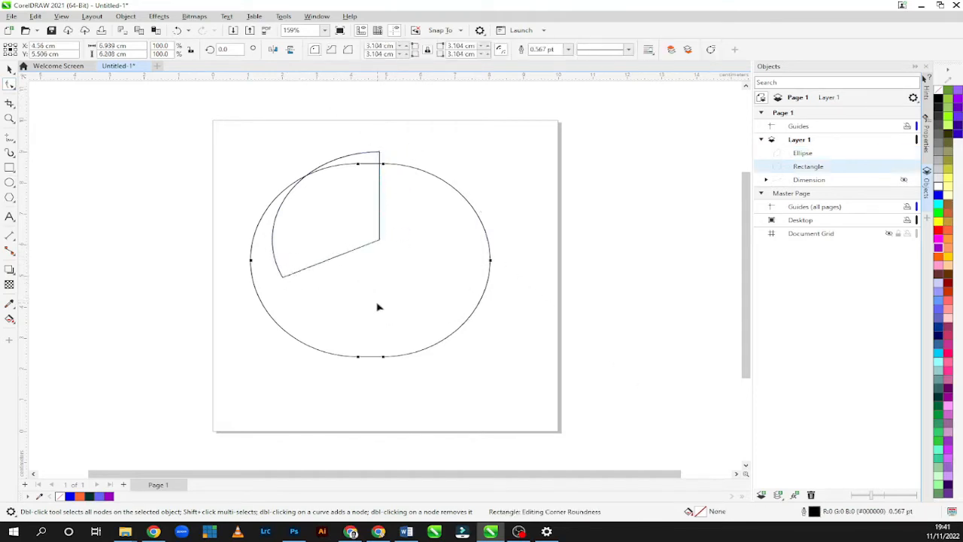
click(380, 160)
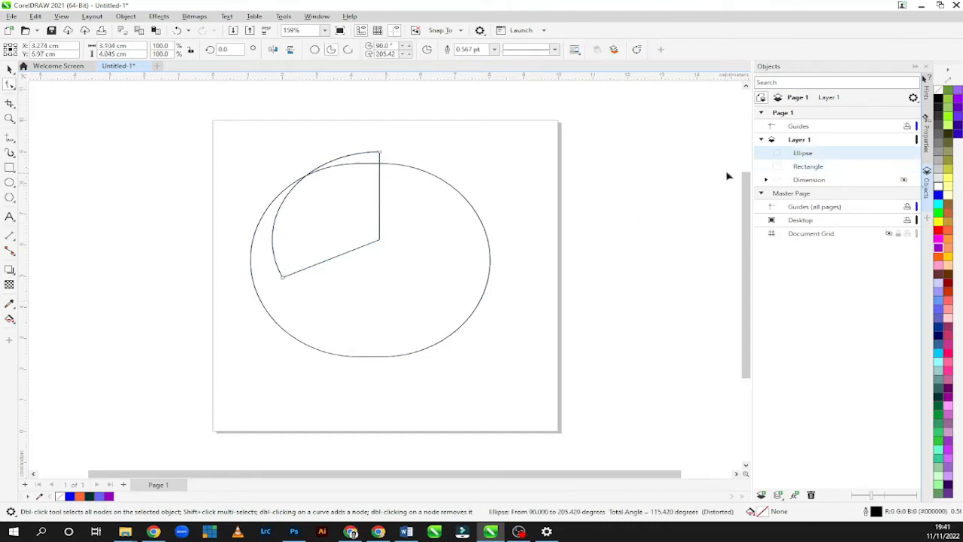
click(804, 167)
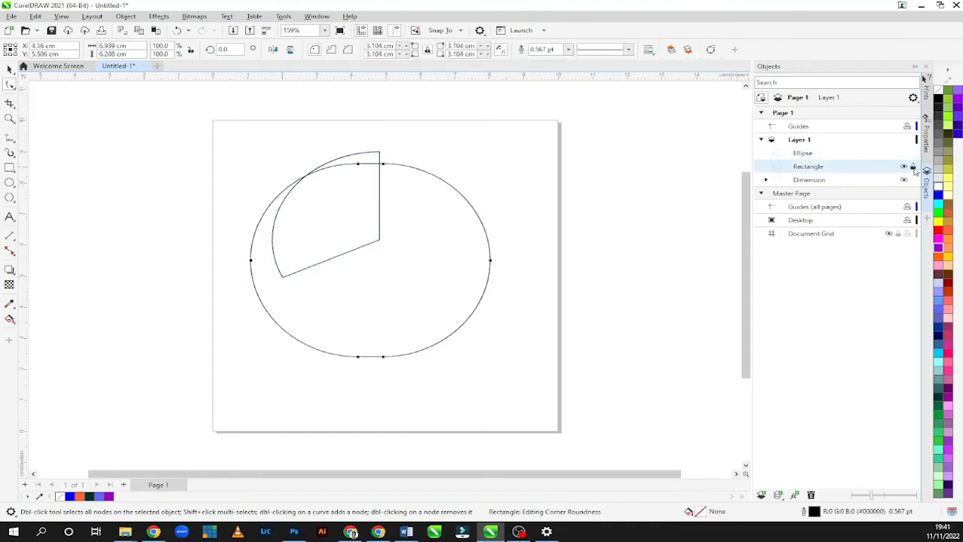
click(903, 167)
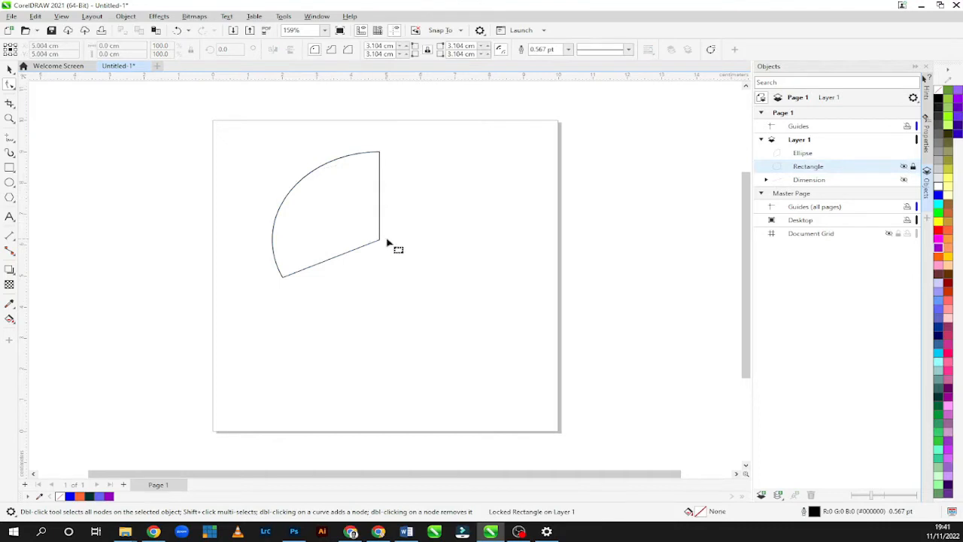
- Reshape the pie wedge into an open arc with its starting angle at about 293°
click(803, 153)
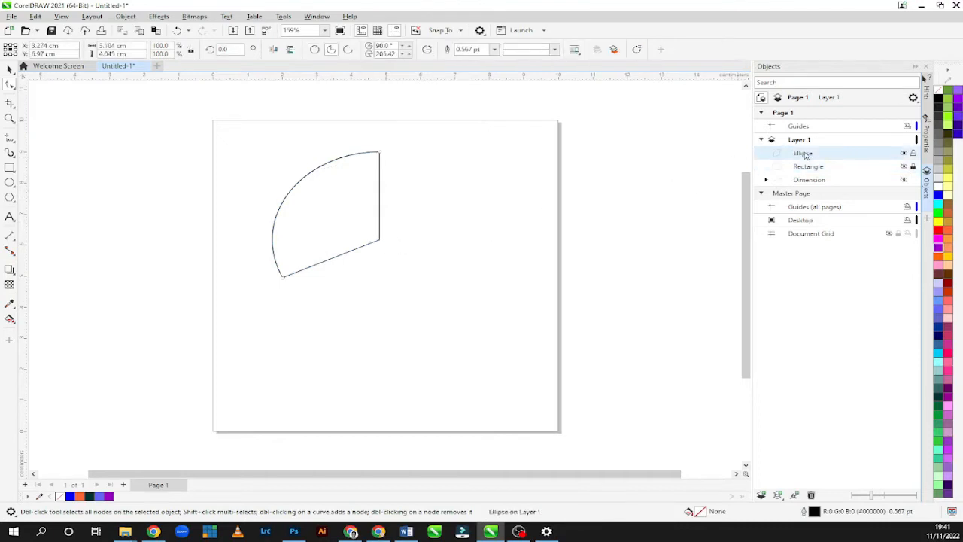
drag(381, 154, 399, 155)
drag(502, 198, 504, 310)
drag(441, 341, 433, 339)
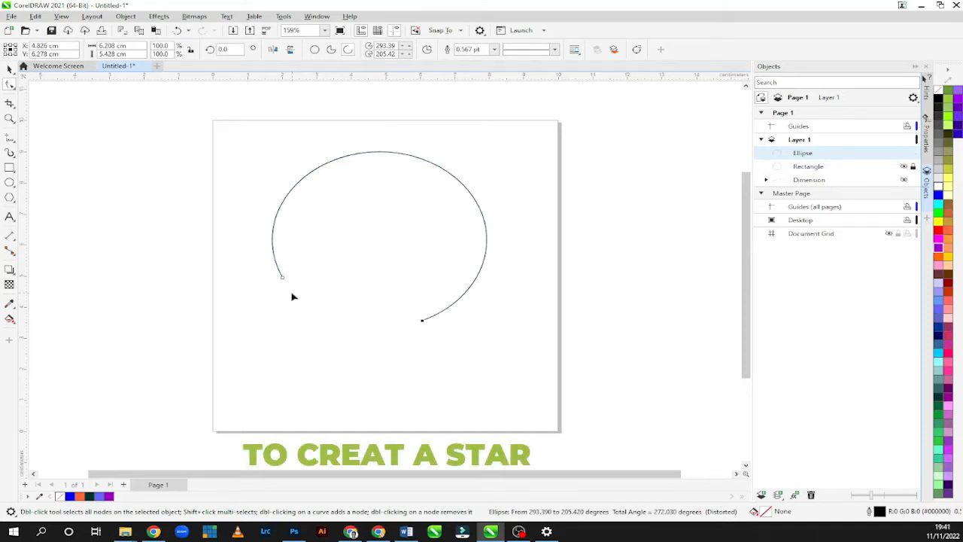
- Draw a tilted five-pointed star about 2.6 cm wide over the page's upper-left corner
click(10, 198)
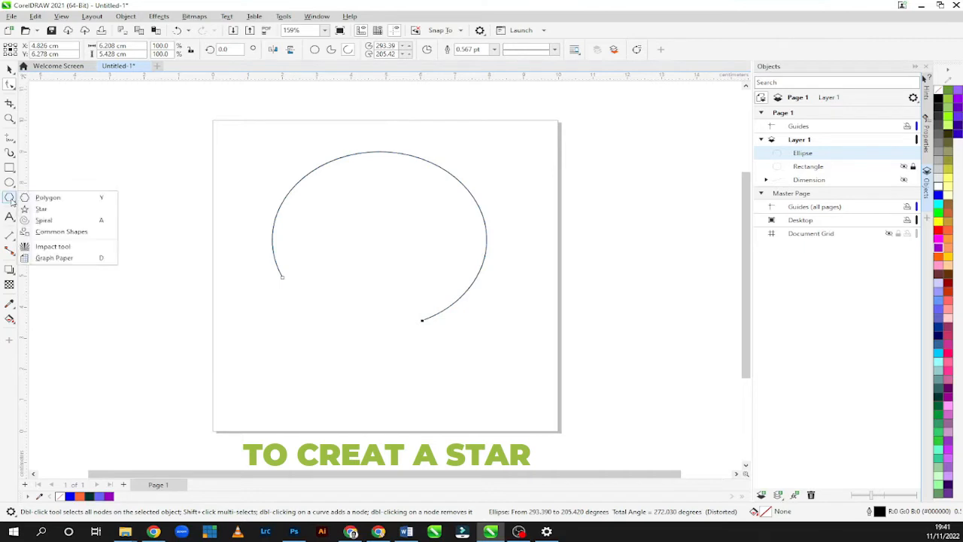
click(38, 208)
drag(235, 152, 253, 192)
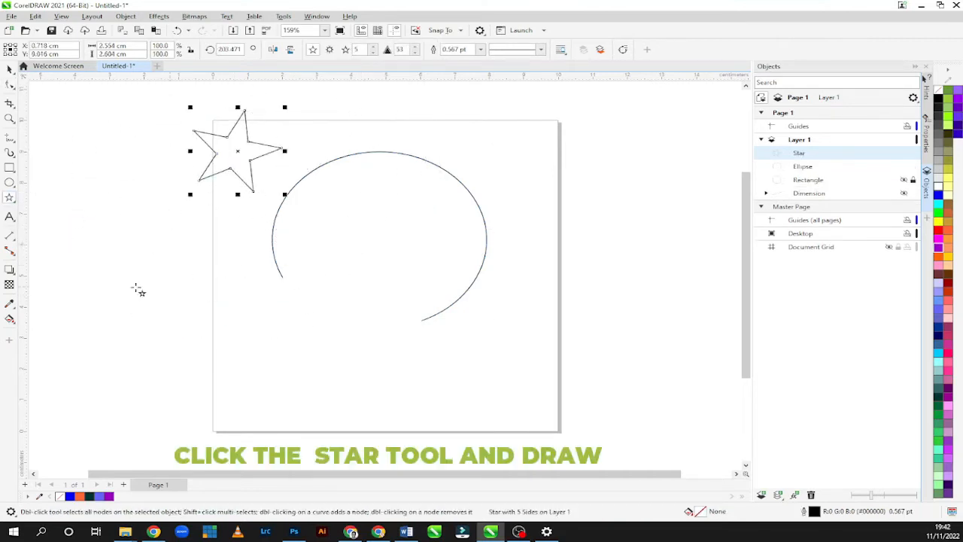
- Draw a five-sided polygon below the star and pull its corner node inward with the Shape tool to form a star
click(10, 199)
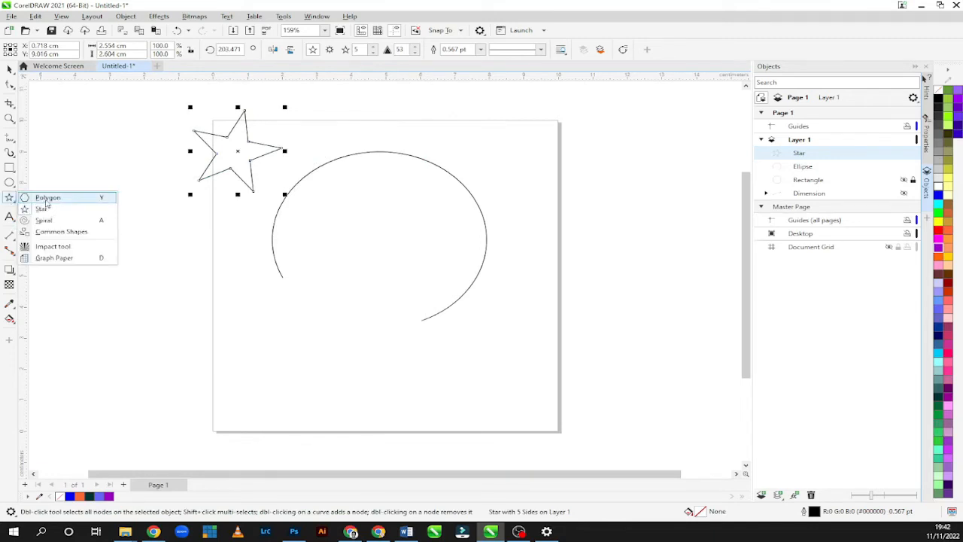
click(46, 198)
drag(245, 260, 304, 329)
key(F10)
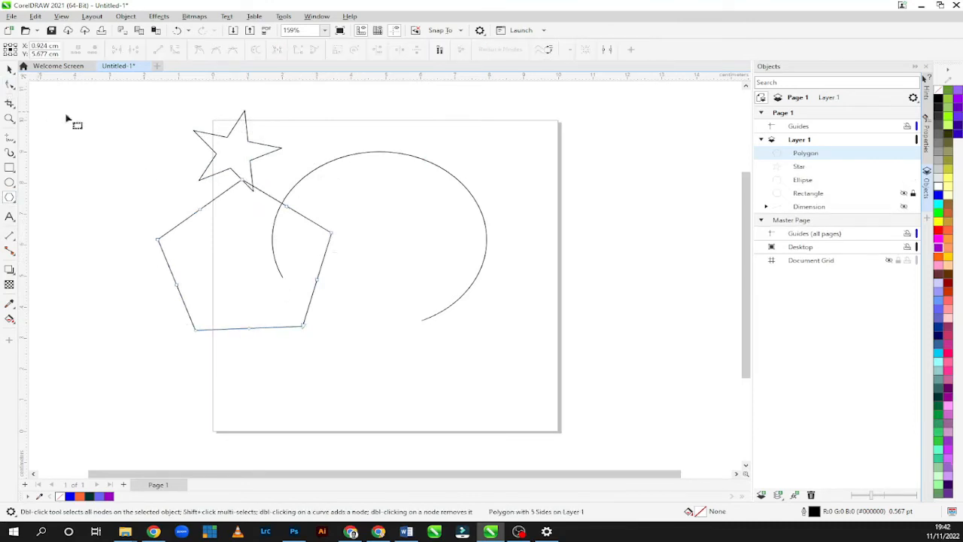
drag(305, 327, 264, 278)
- Move the polygon star to the page's upper-right corner and the small star to just above the arc
click(15, 73)
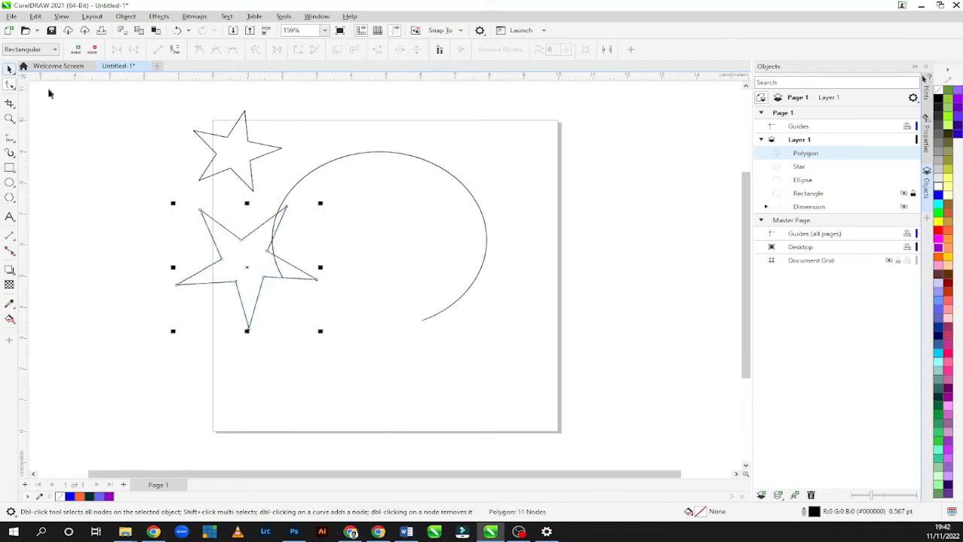
key(space)
drag(252, 245, 504, 159)
click(233, 150)
drag(234, 150, 350, 107)
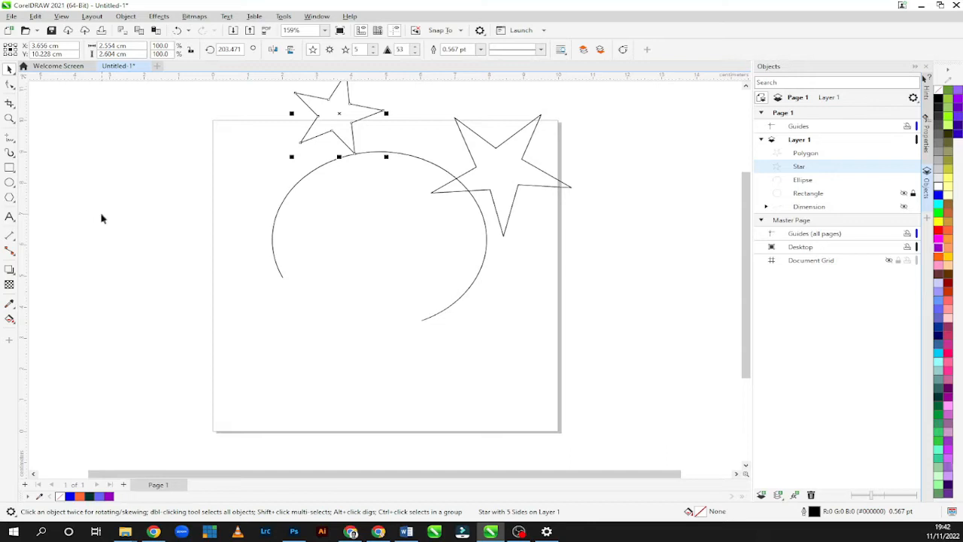
- Delete the small star, the polygon star and the arc from the page
key(Delete)
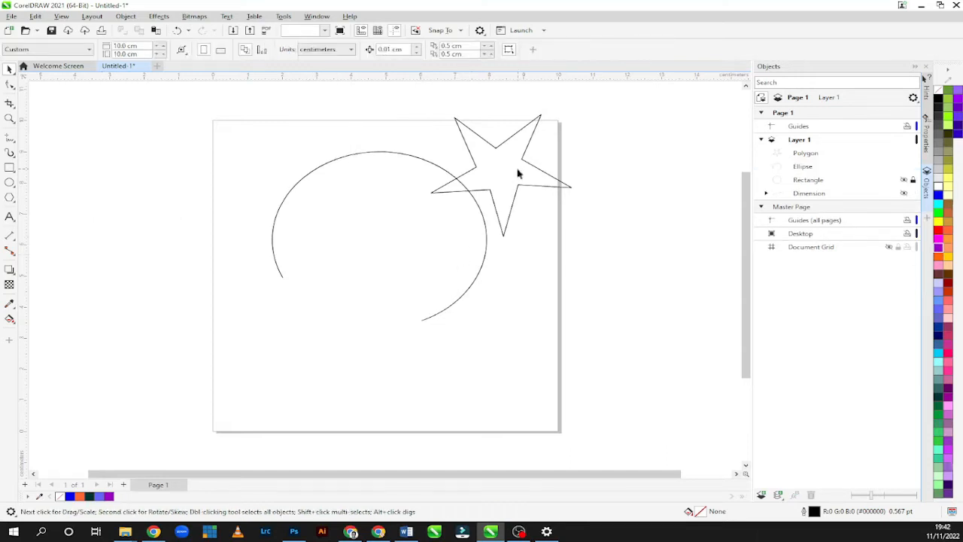
click(519, 172)
key(Delete)
click(444, 239)
key(Delete)
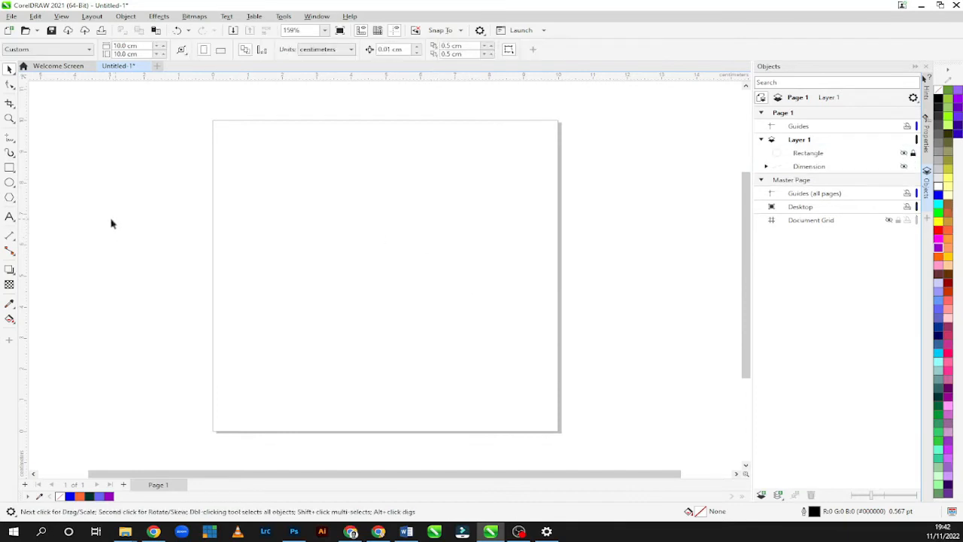
- Add the three-line 24 pt Arial title "Introduction / to Corel Draw / Course 1" in the page's upper half and shift it slightly down and left
click(10, 217)
click(327, 185)
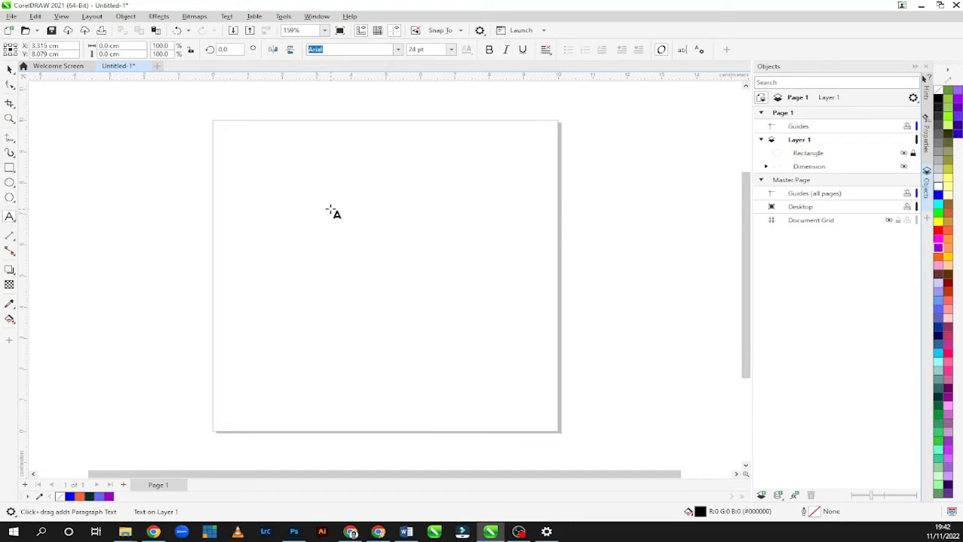
text(Introd)
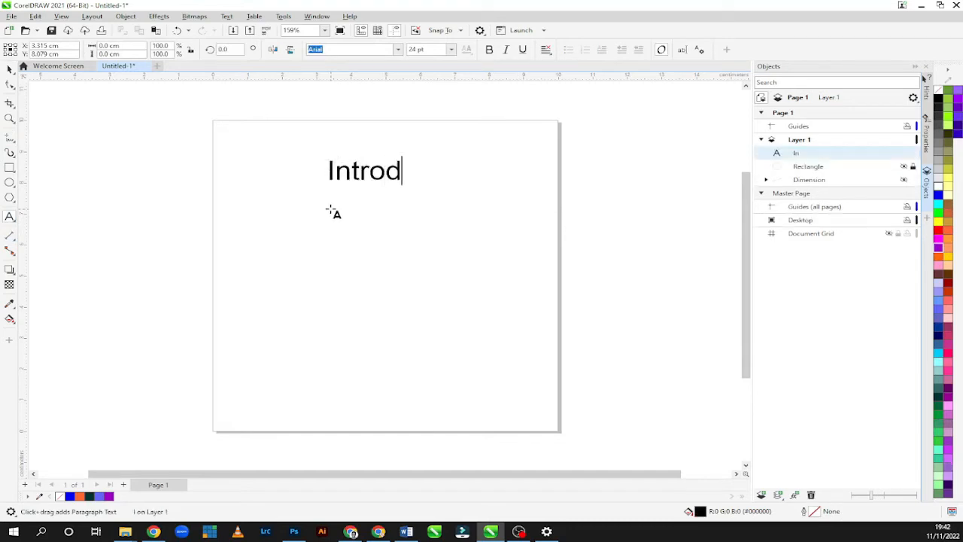
text(uction)
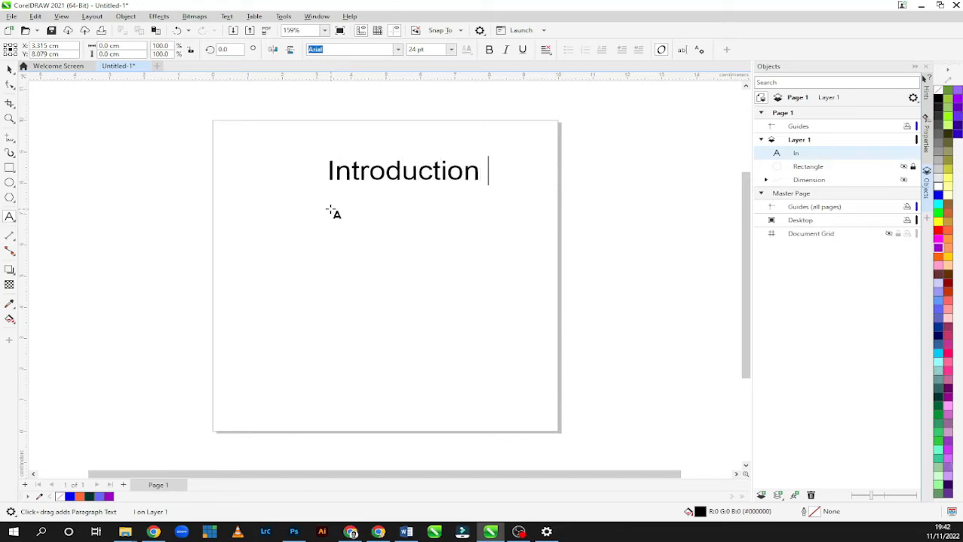
key(Return)
text(to C)
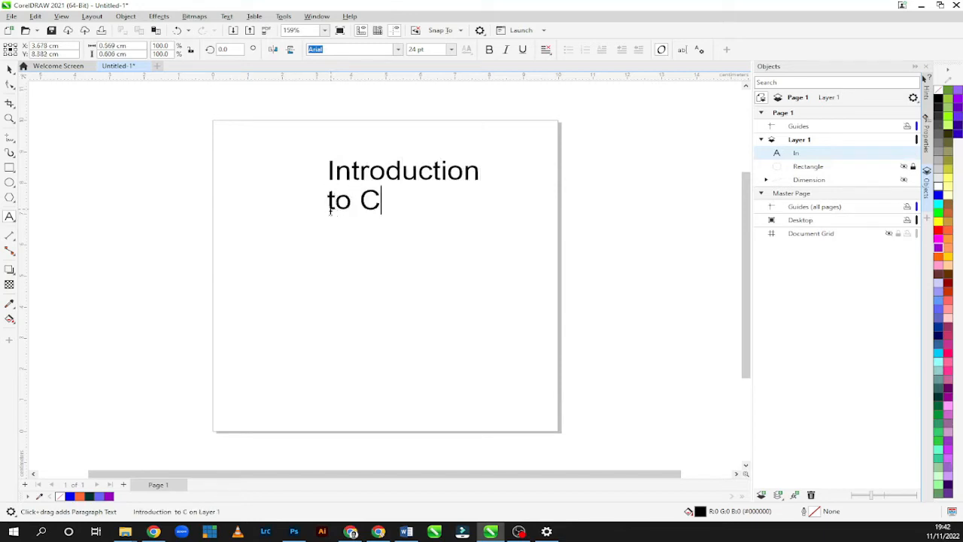
text(ro)
key(BackSpace)
key(BackSpace)
text(o)
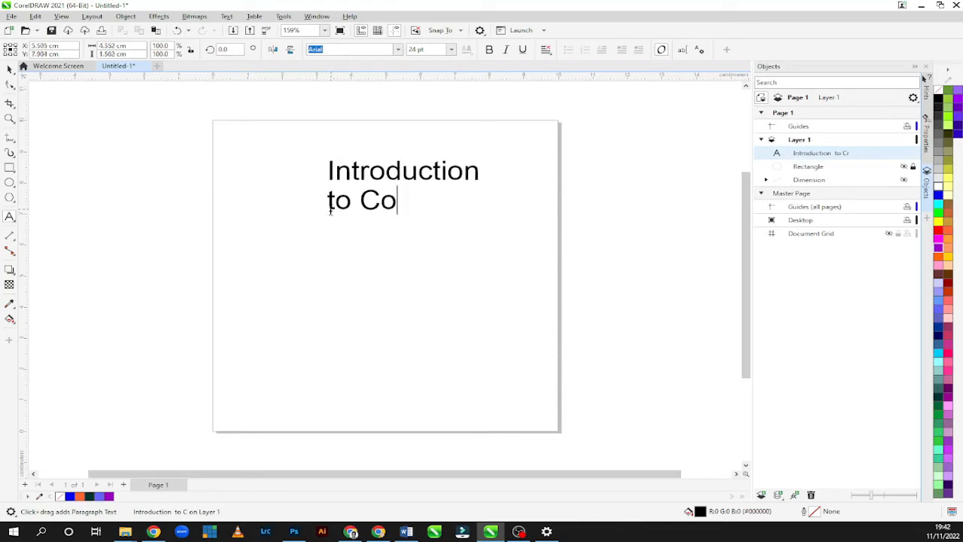
text(rel )
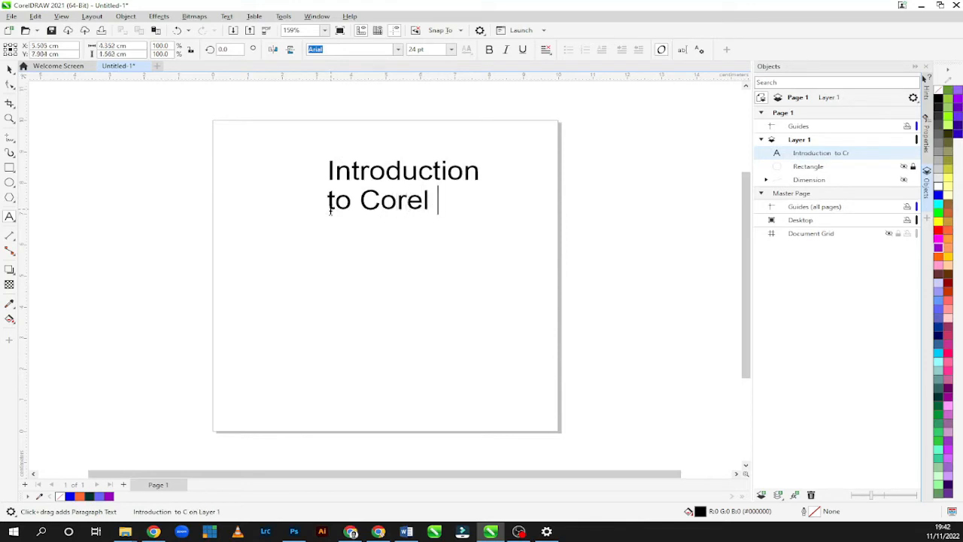
text(Draw)
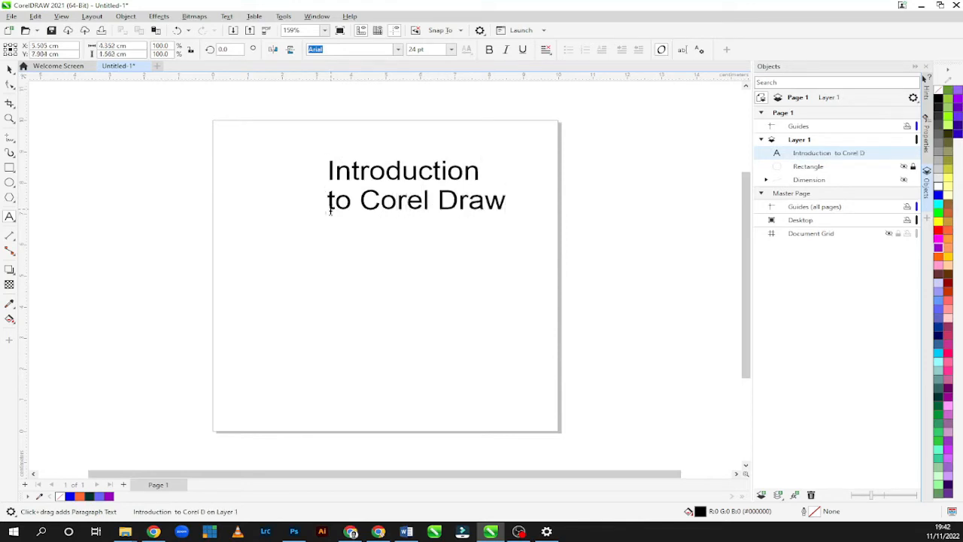
key(Return)
text(COurse )
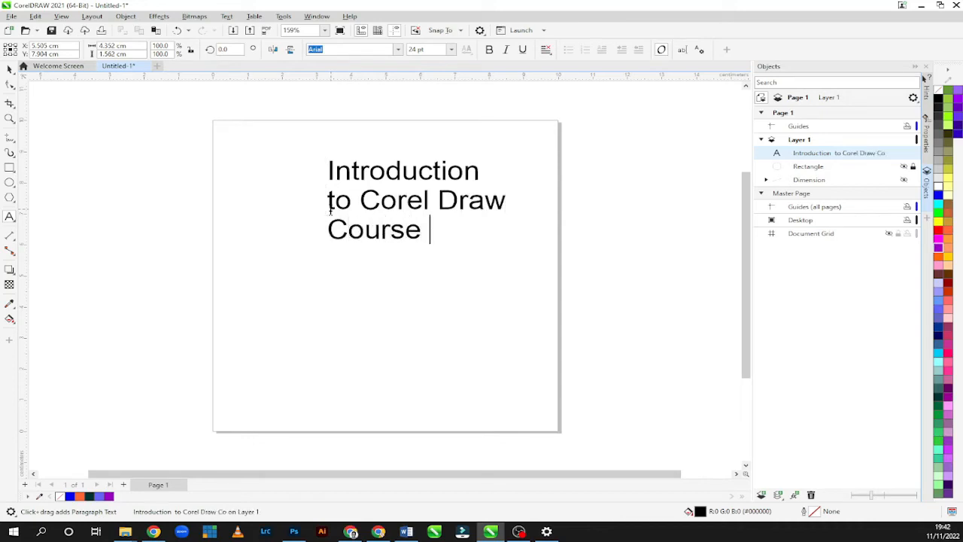
text(1)
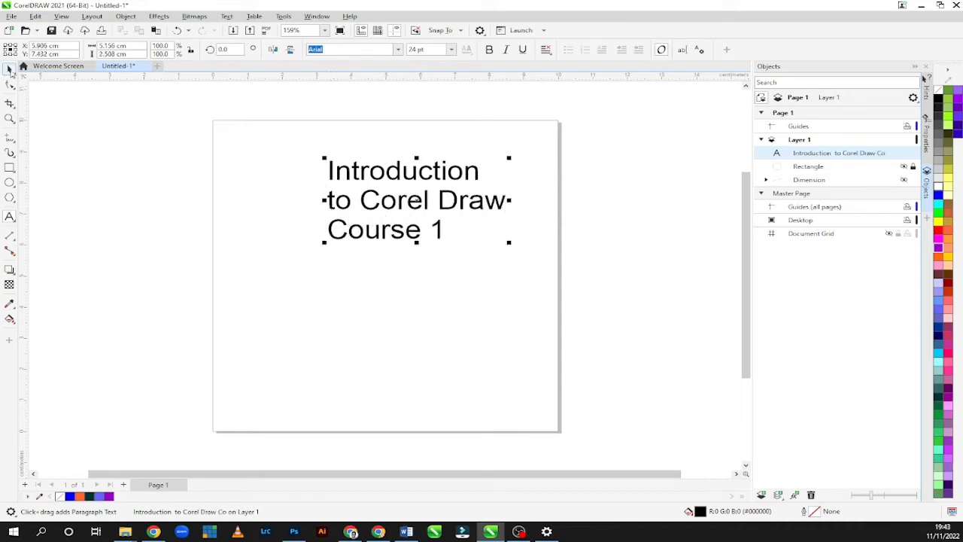
click(9, 69)
drag(390, 200, 370, 227)
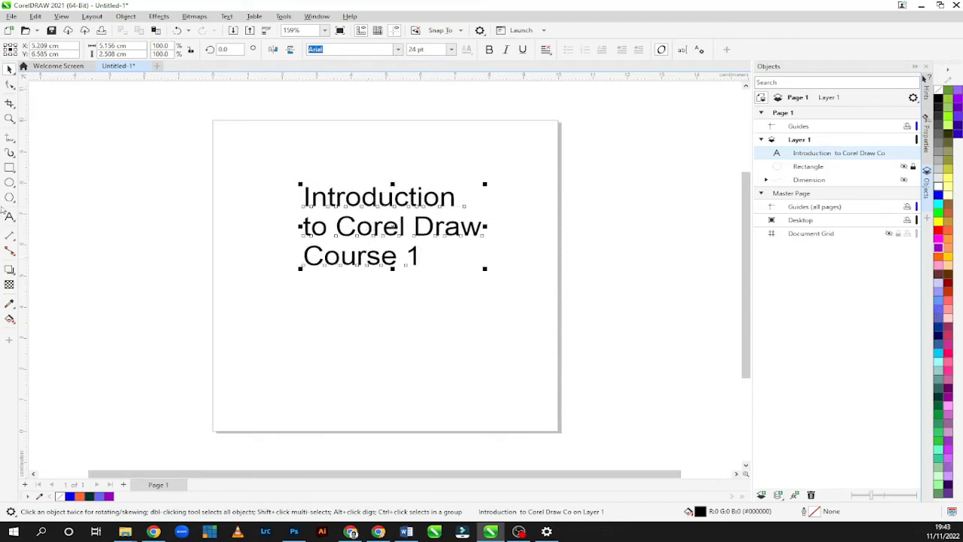
- Draw a rectangle about 4.7 by 1.3 cm just below the title and fill it with green #339966
click(9, 167)
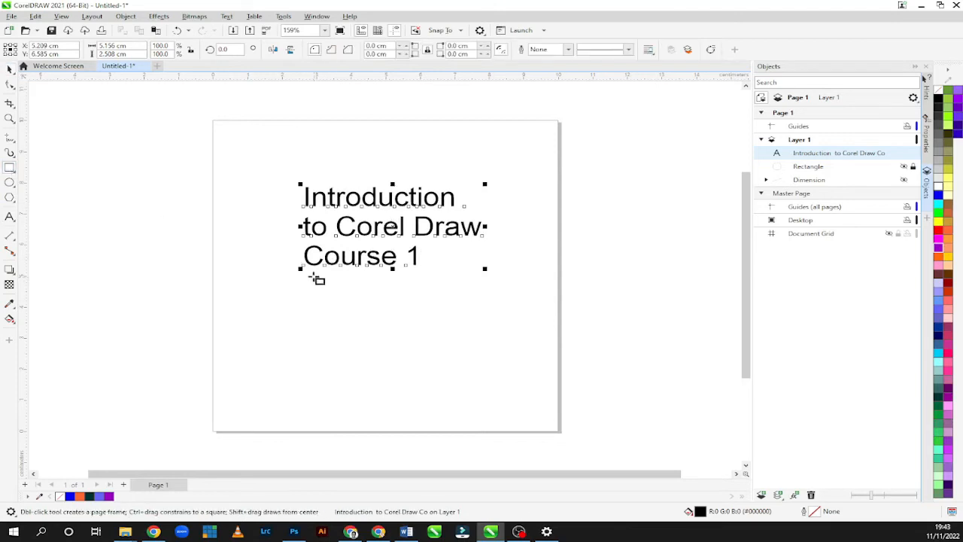
mouse_move(313, 275)
mouse_down()
mouse_move(327, 303)
mouse_move(477, 317)
mouse_up()
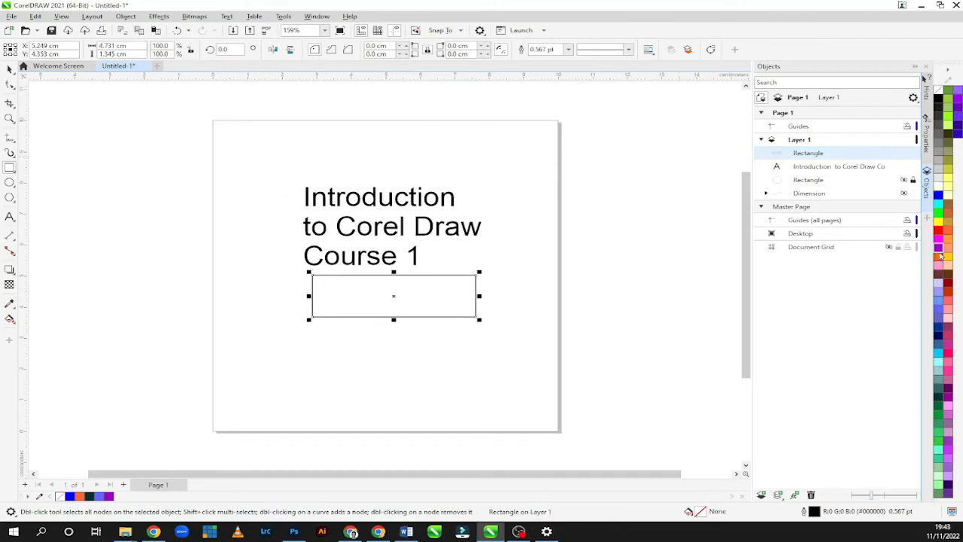
click(939, 403)
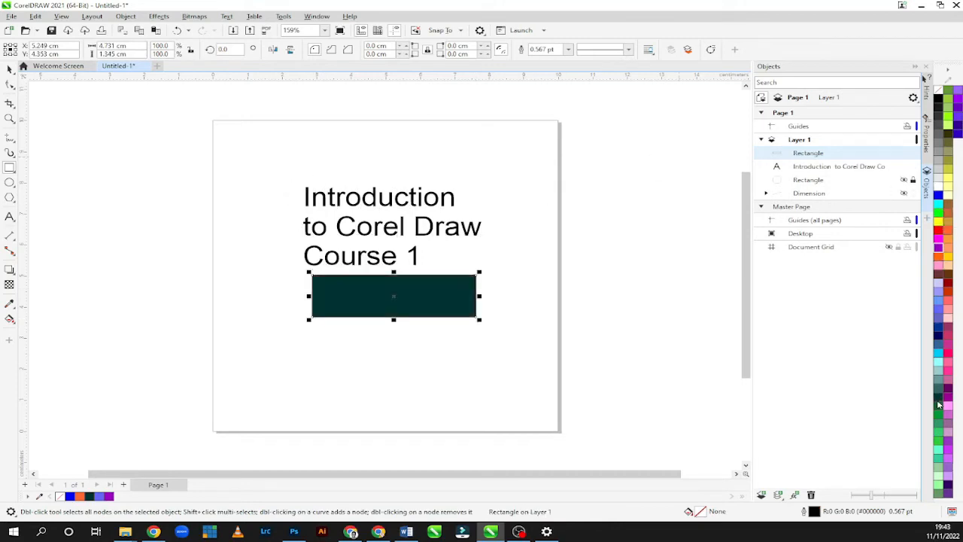
click(939, 424)
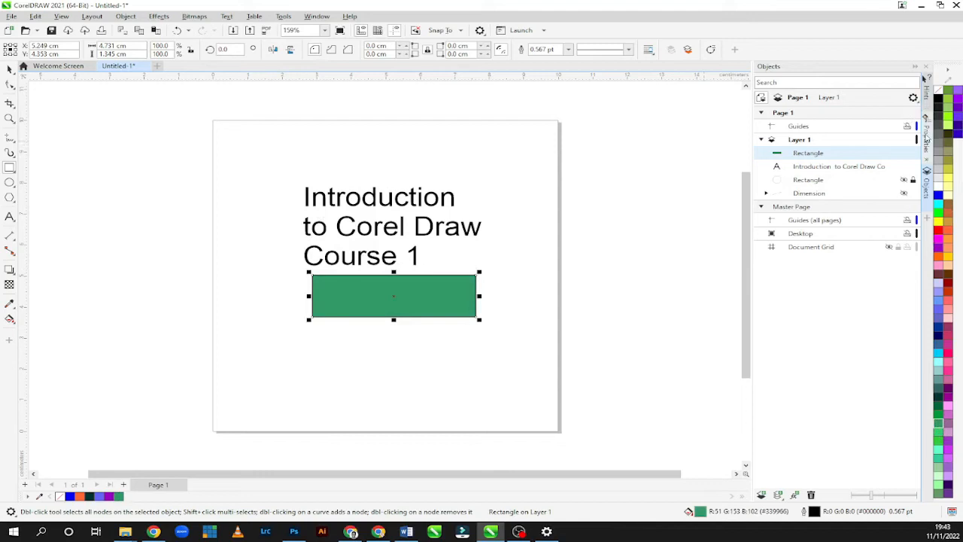
- Set the green rectangle's outline width to None in its properties and deselect it
click(926, 135)
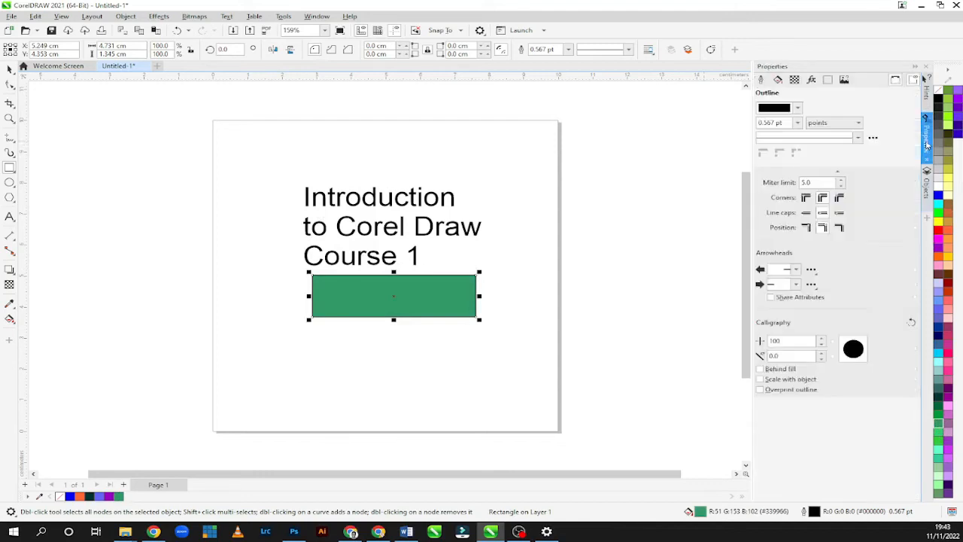
click(927, 136)
click(927, 143)
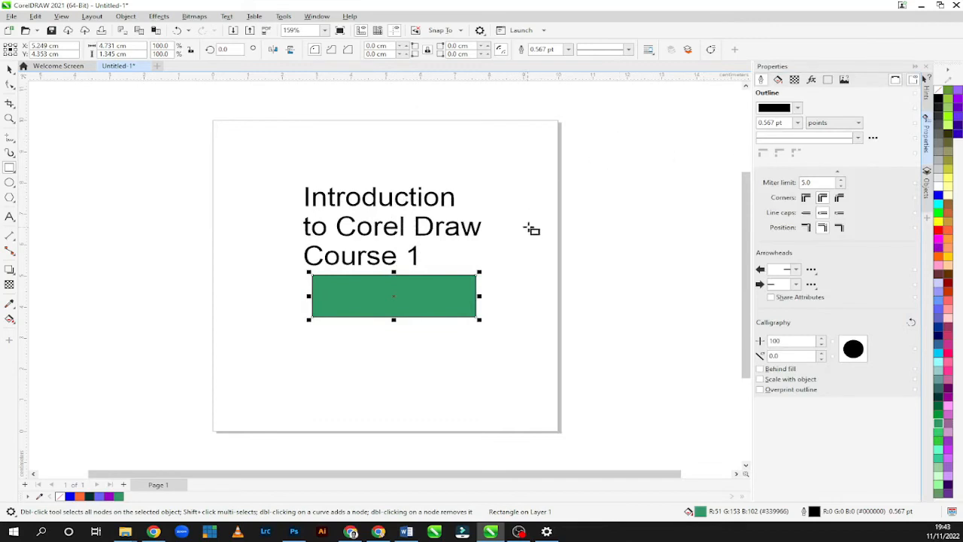
click(858, 140)
click(826, 134)
click(798, 124)
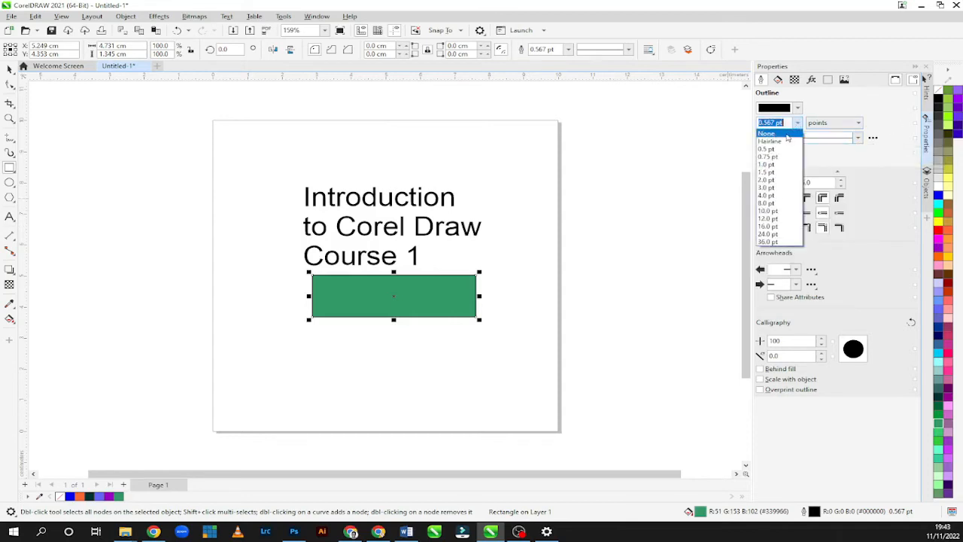
click(786, 134)
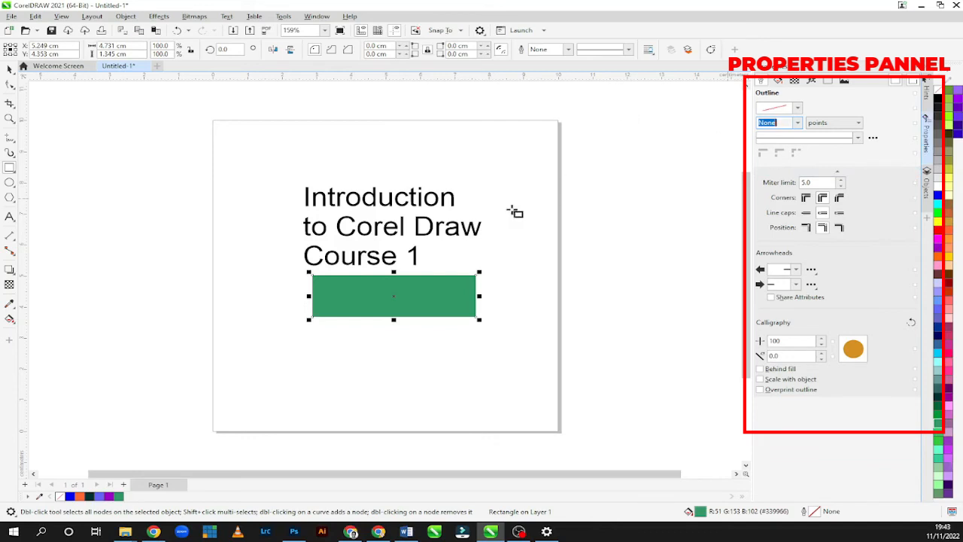
key(Escape)
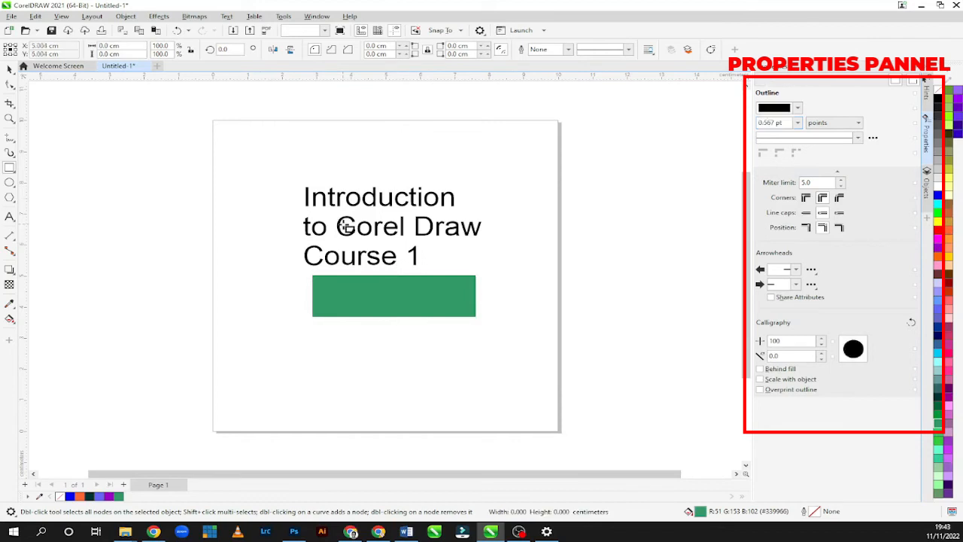
key(space)
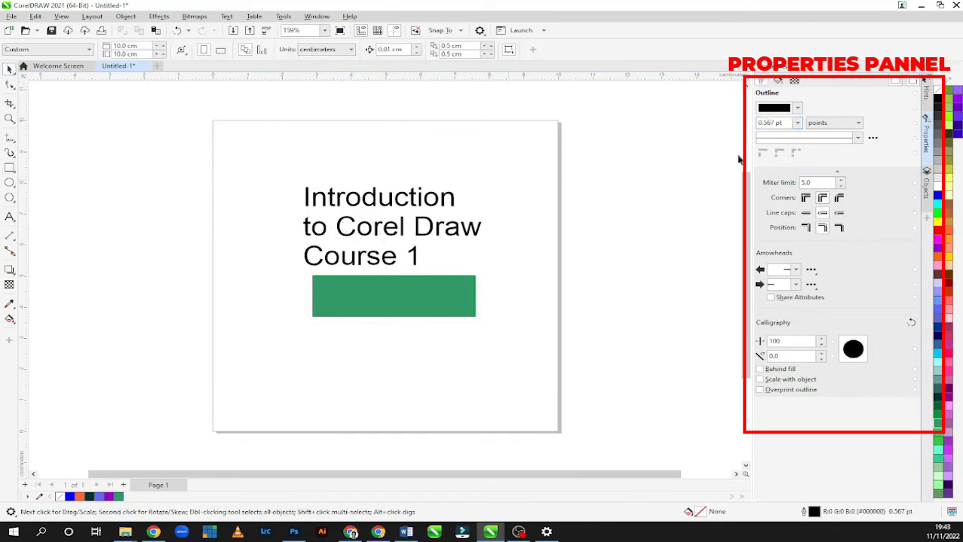
- Examine the title's character properties and the outline colour options of the green rectangle
click(928, 195)
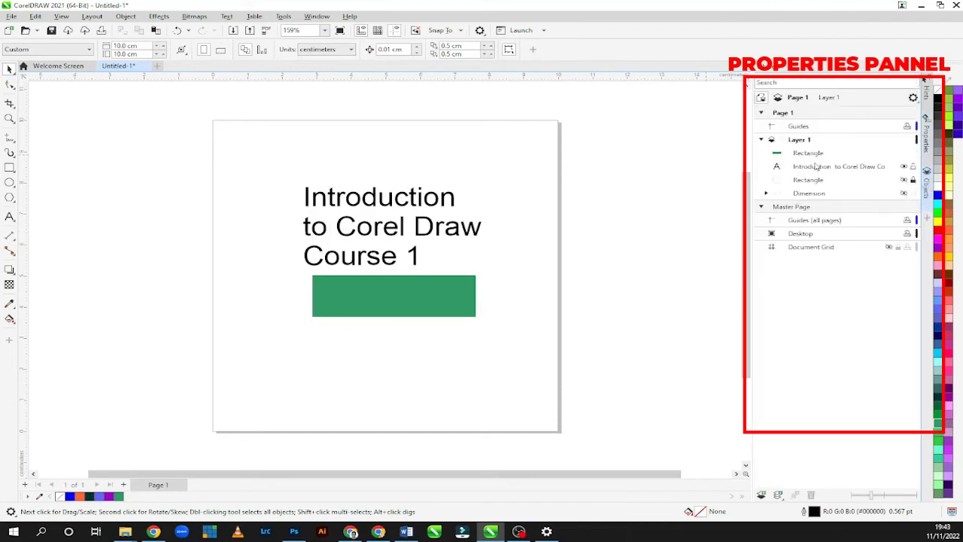
click(819, 167)
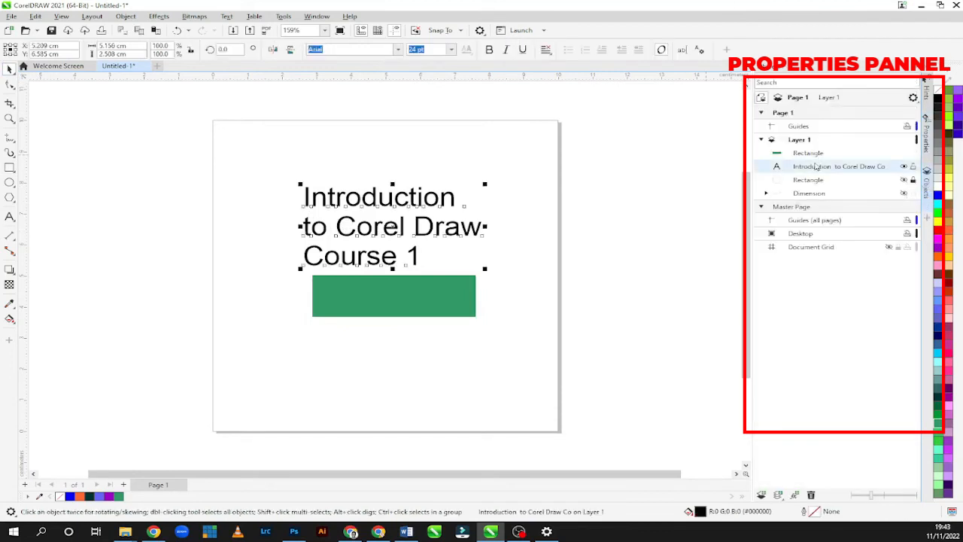
click(930, 139)
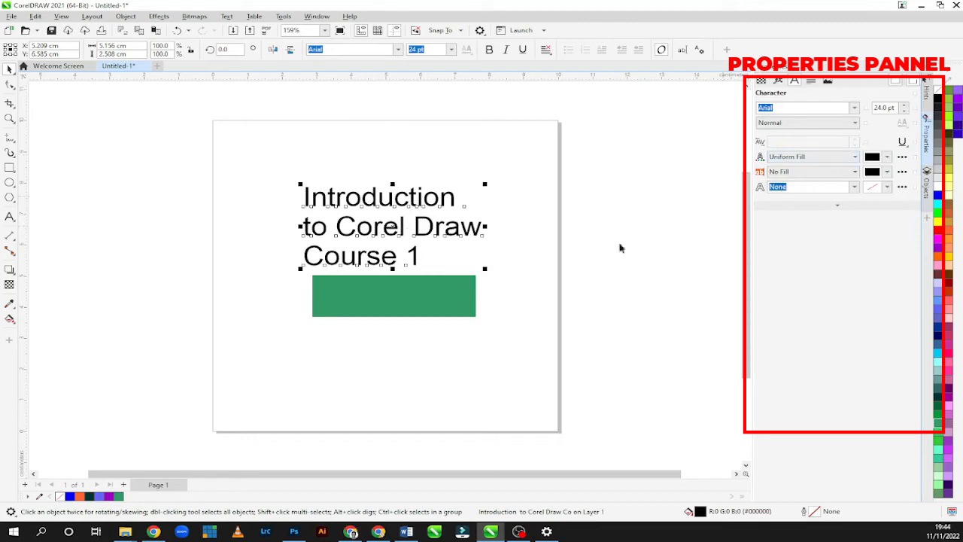
click(389, 294)
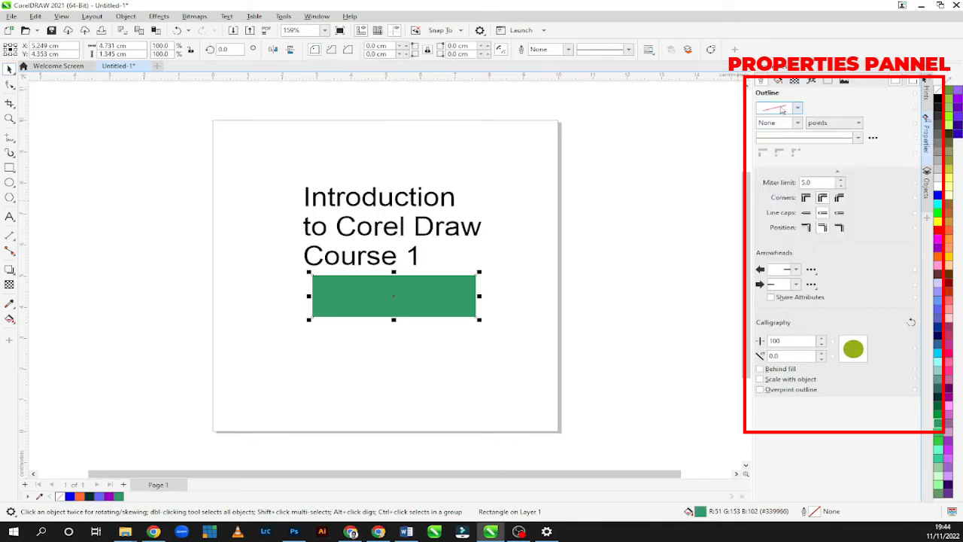
click(780, 109)
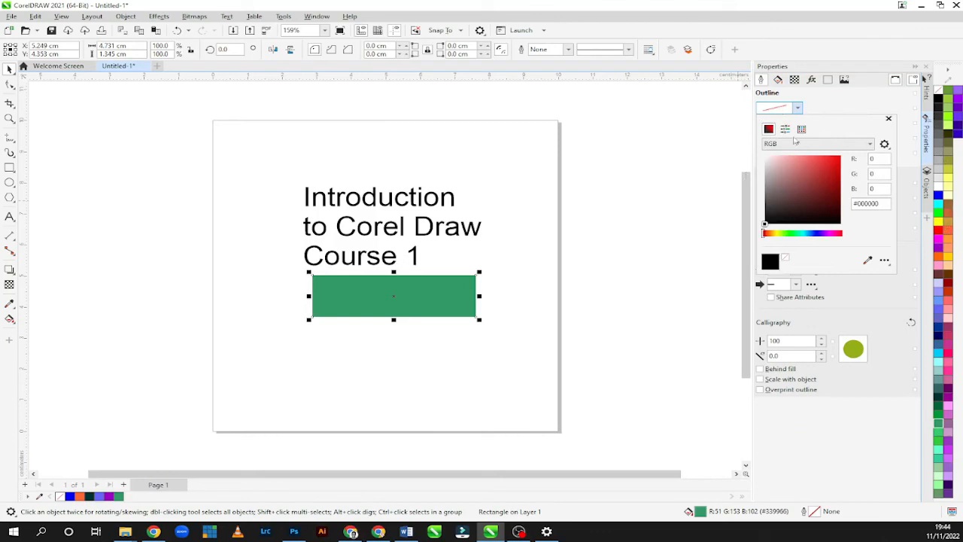
click(852, 104)
- Round the green rectangle's corners to about 0.35 cm with the Shape tool, and scale it down to about 3.2 by 0.9 cm
click(9, 84)
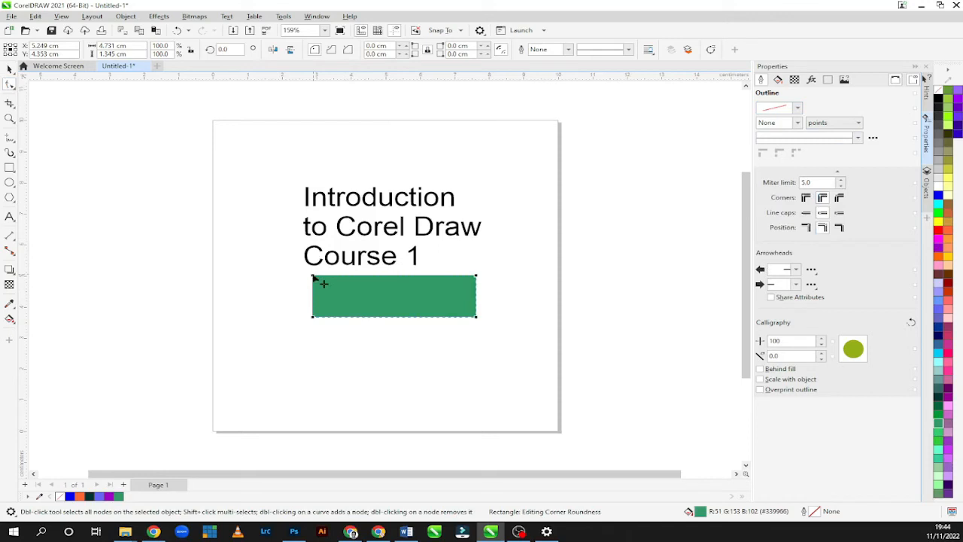
mouse_move(314, 279)
mouse_down()
mouse_move(334, 280)
mouse_move(325, 277)
mouse_up()
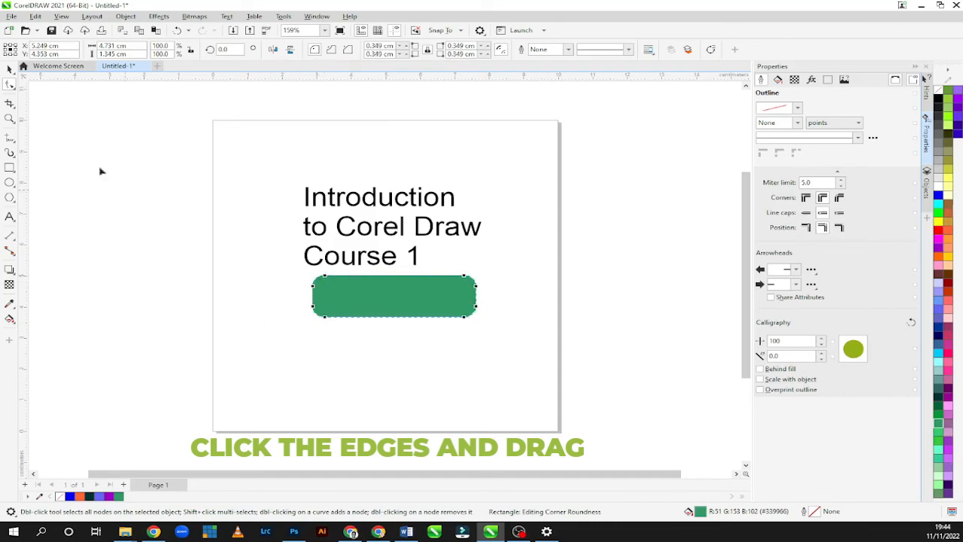
click(10, 68)
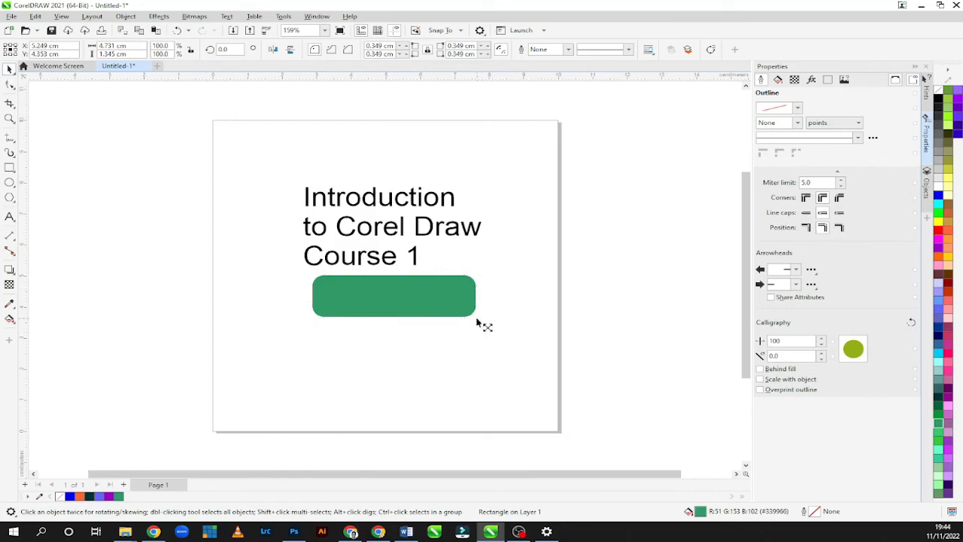
drag(482, 324, 441, 308)
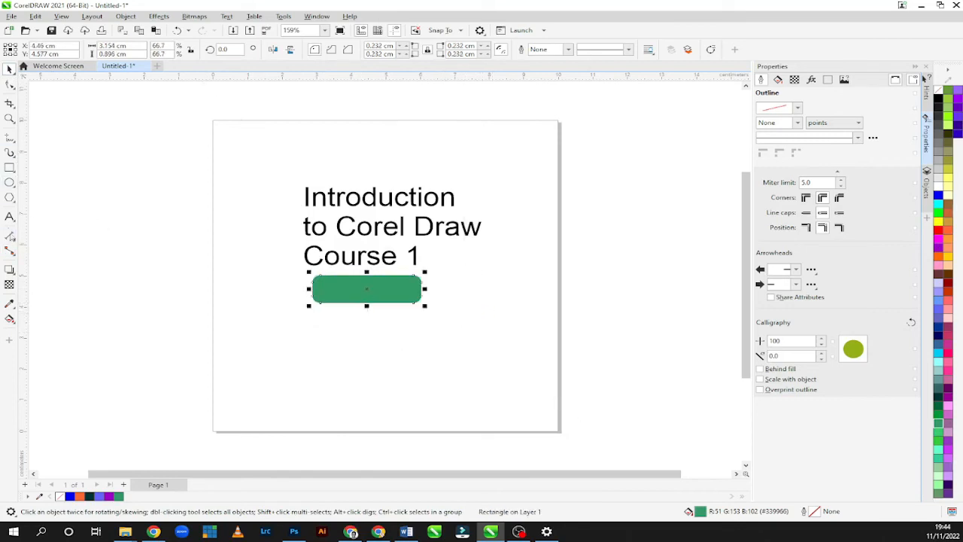
- Add a separate text "Course 1" below the green rectangle and move it onto the rectangle
click(9, 216)
click(327, 352)
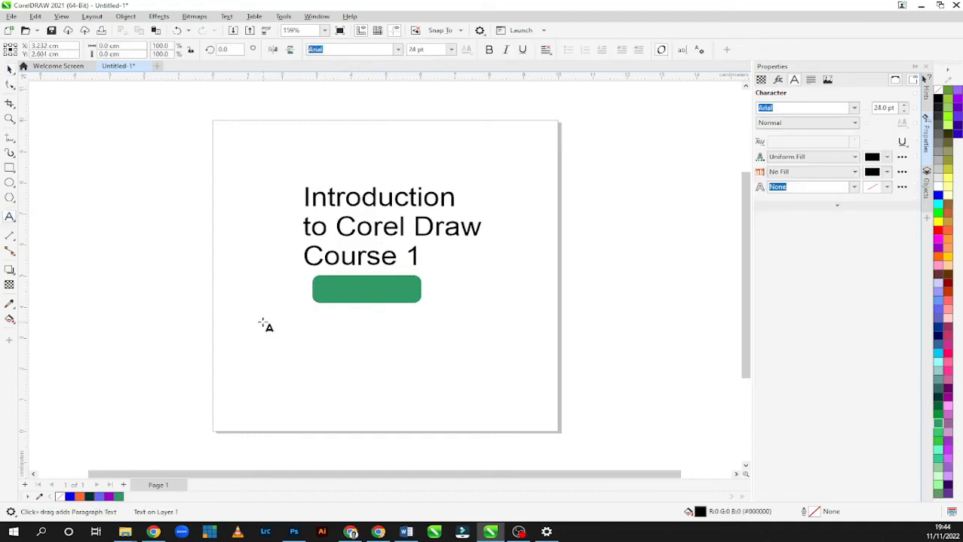
text(Course Q)
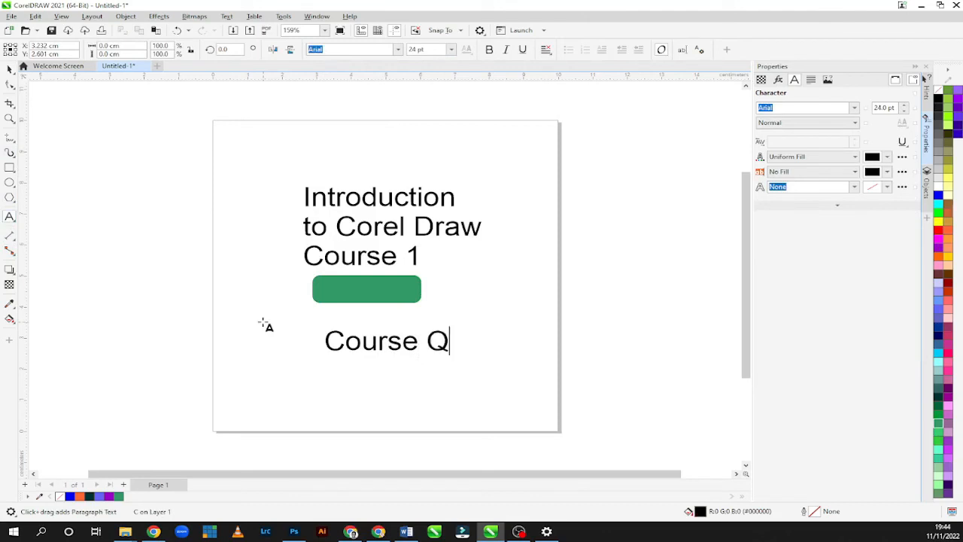
key(BackSpace)
text(!)
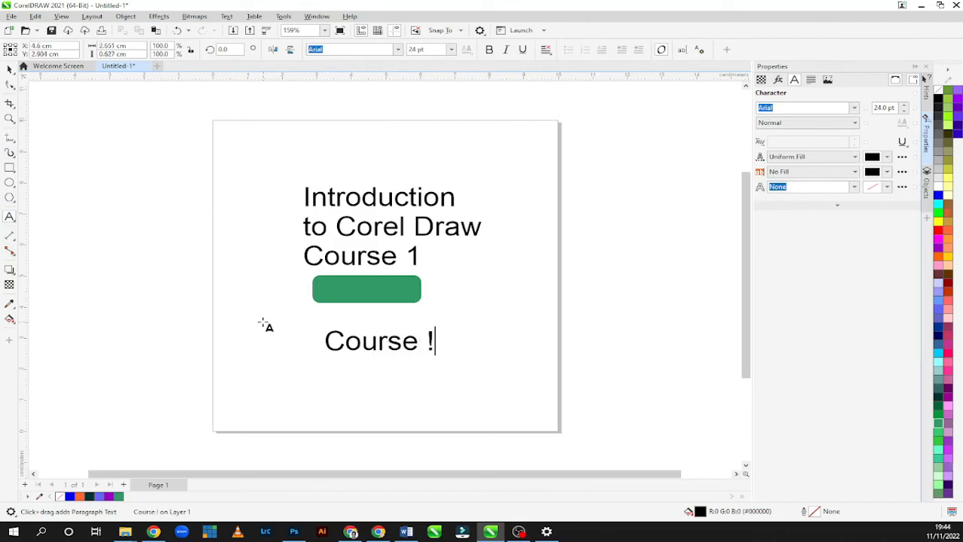
key(BackSpace)
text(1)
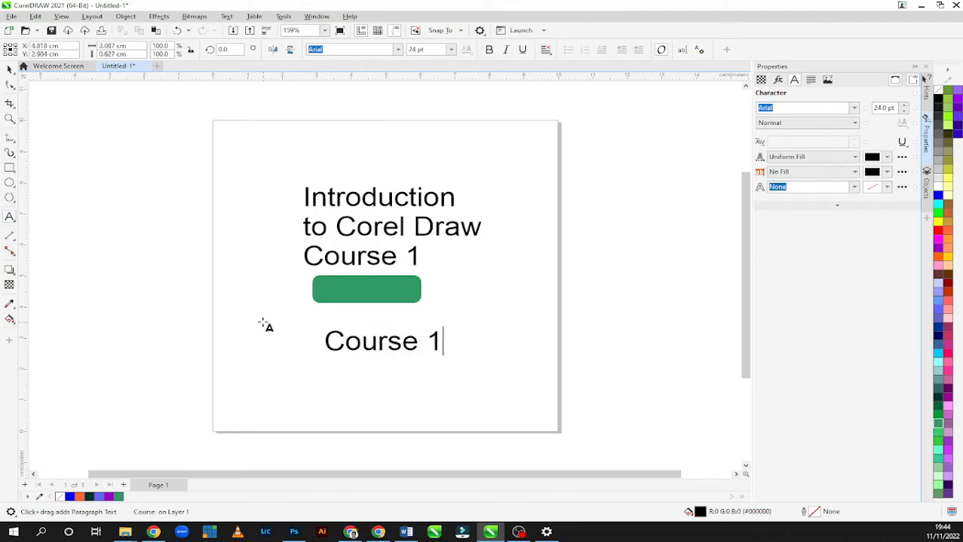
key(Escape)
key(ctrl+space)
drag(352, 336, 361, 286)
click(364, 351)
- Delete the "Course 1" line from the title text, keeping "Introduction to Corel Draw"
click(343, 258)
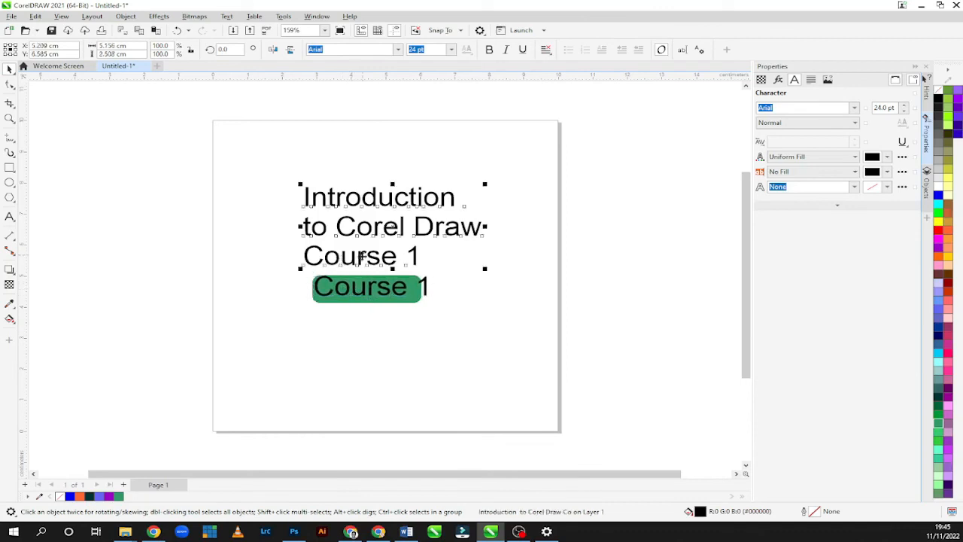
click(10, 217)
click(384, 225)
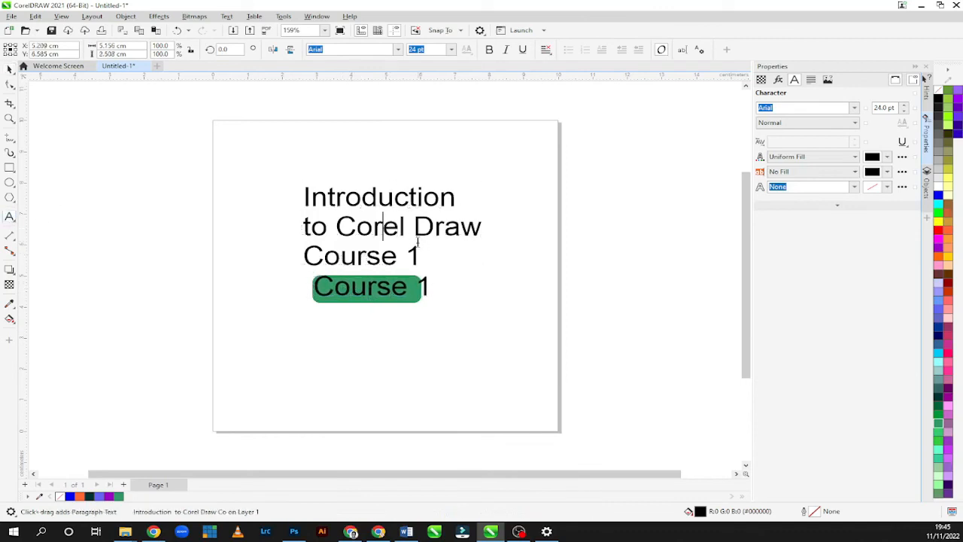
drag(421, 260, 303, 229)
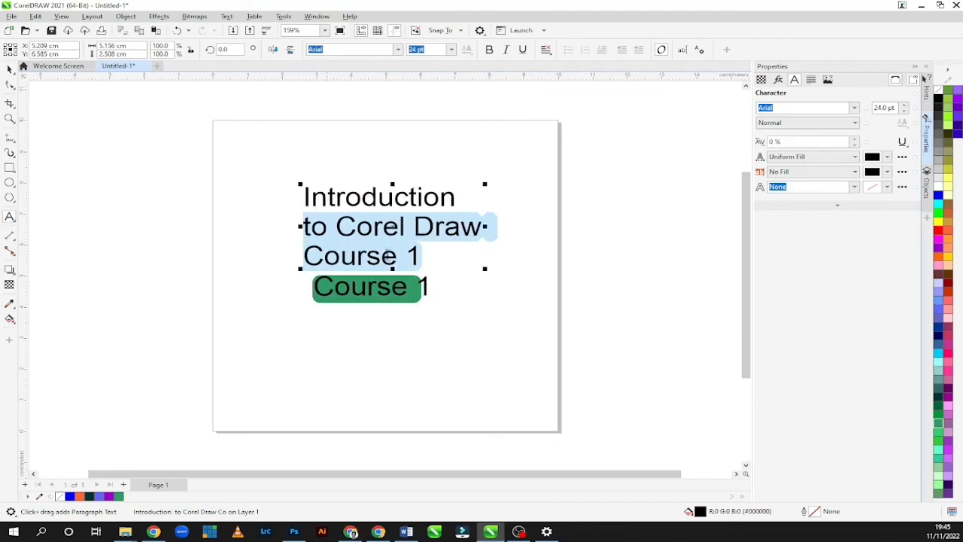
click(421, 257)
drag(421, 257, 310, 263)
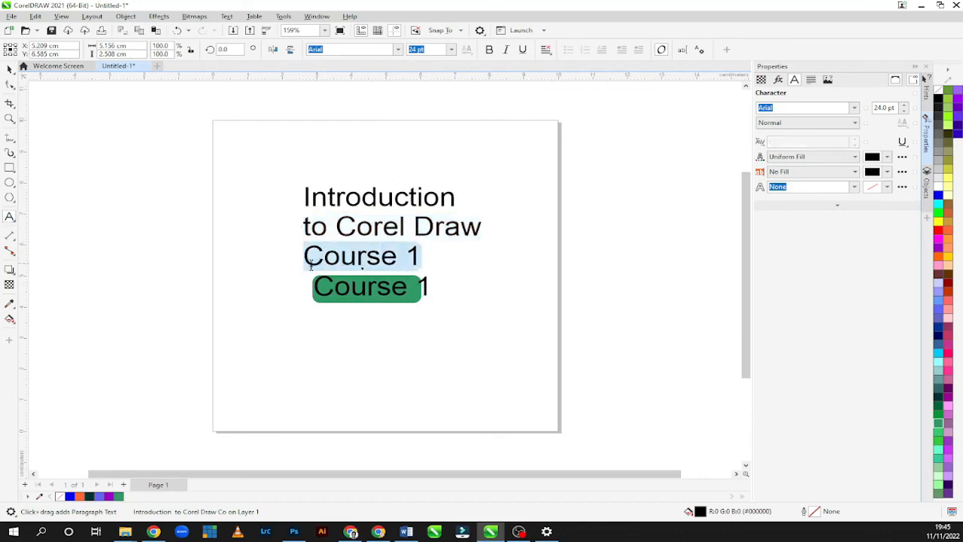
key(Delete)
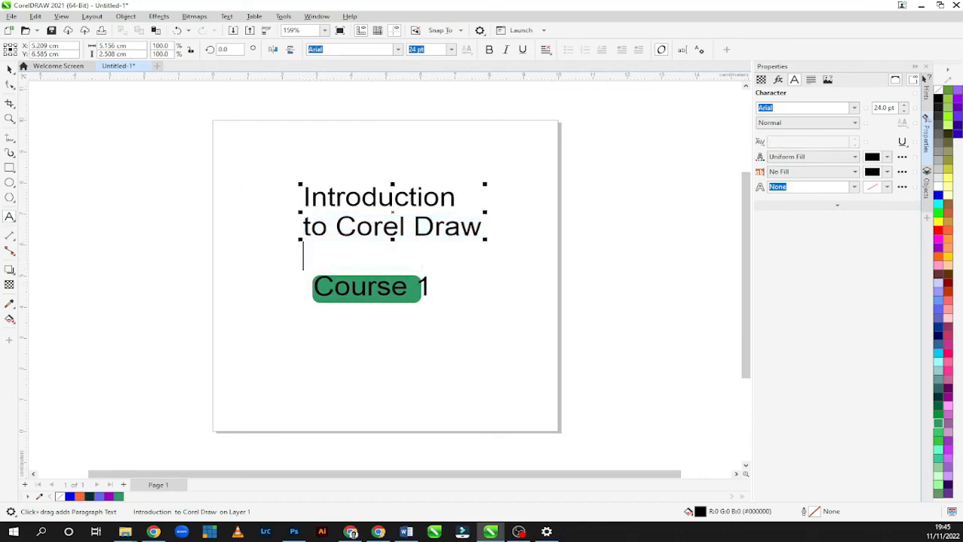
- Move the "Introduction to Corel Draw" title straight down by about 1 cm, just above the green label
click(10, 68)
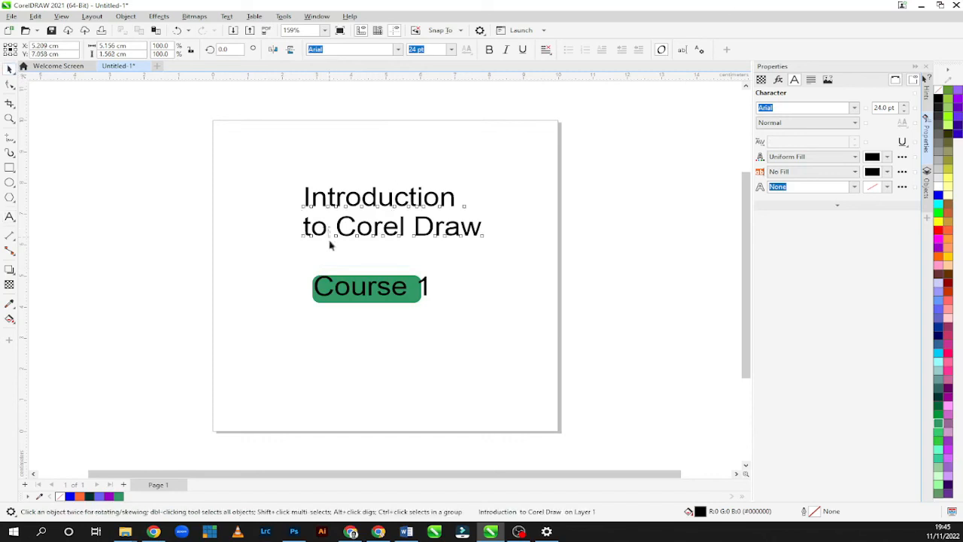
click(377, 230)
drag(377, 231, 372, 261)
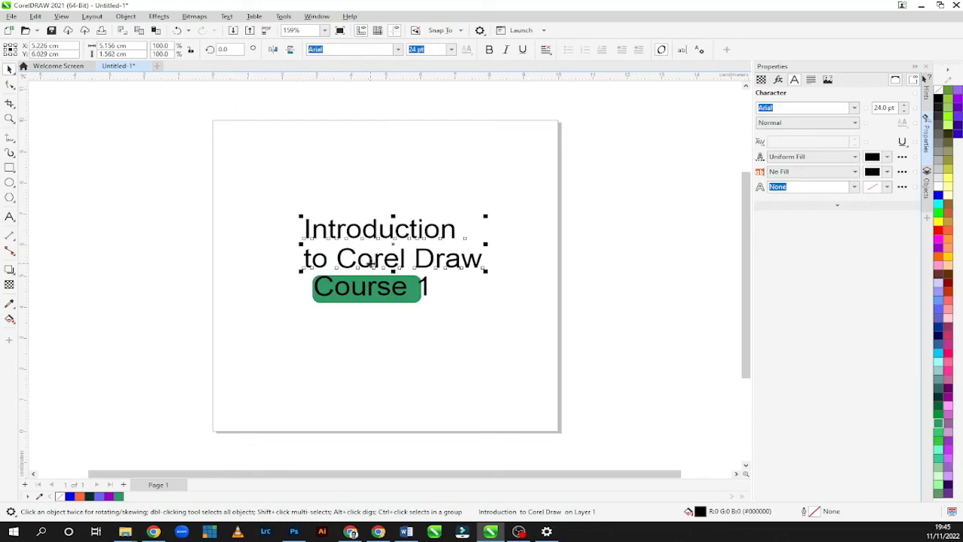
click(10, 85)
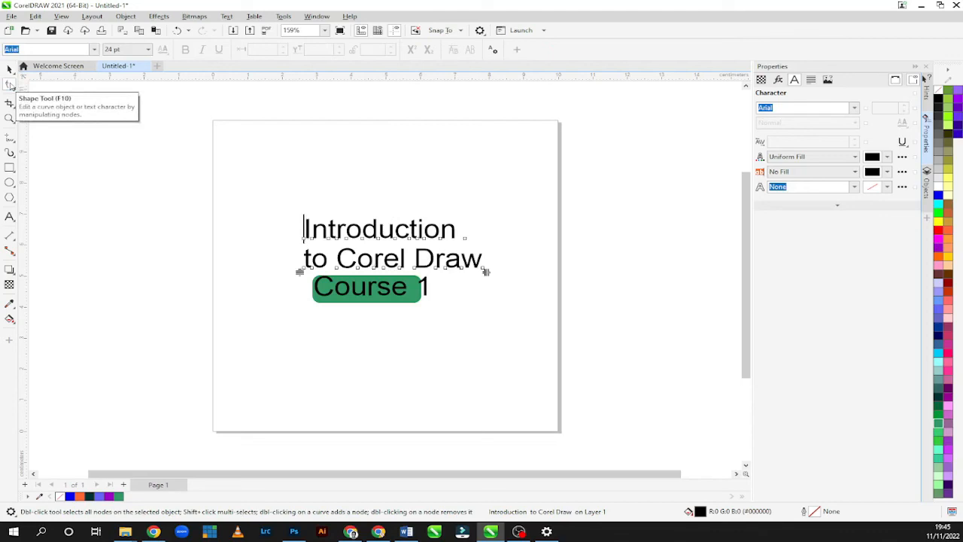
- Draw a rectangle about 10.2 by 2.4 cm across the page's lower edge, filled with the label's green and with outline width None
click(9, 167)
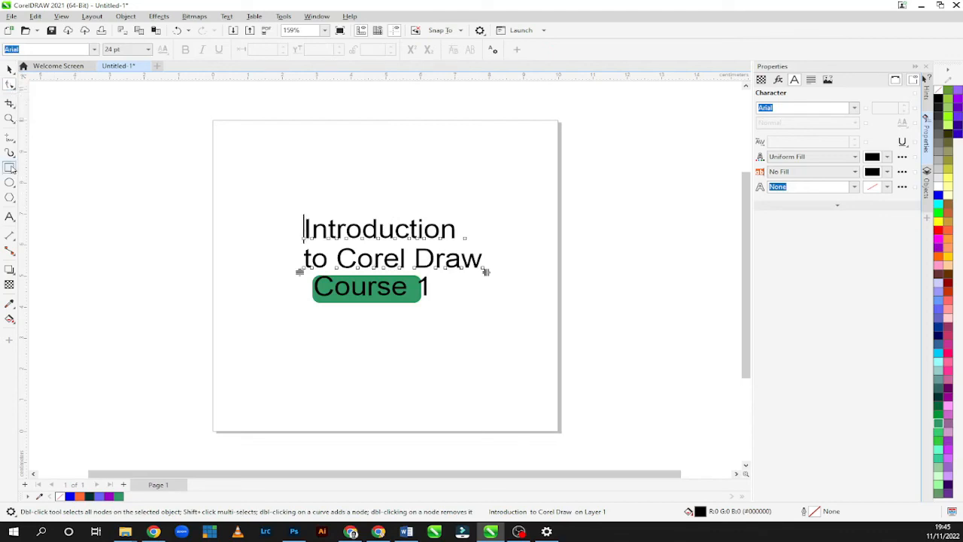
drag(214, 367, 569, 444)
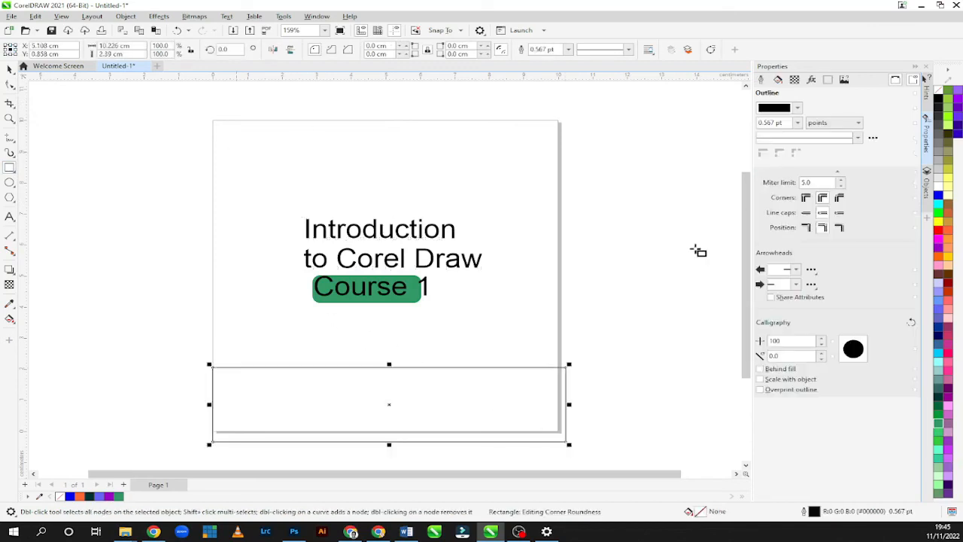
click(940, 426)
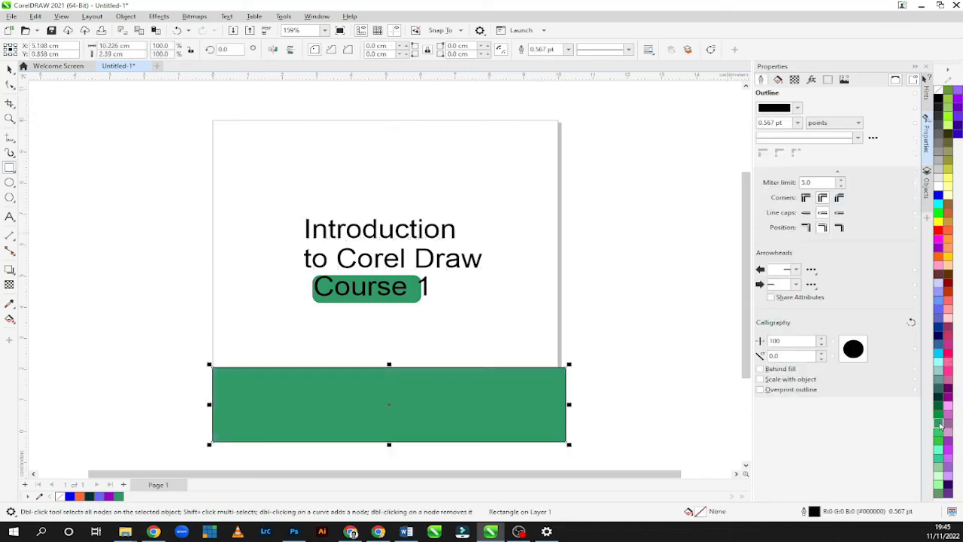
click(797, 123)
click(792, 135)
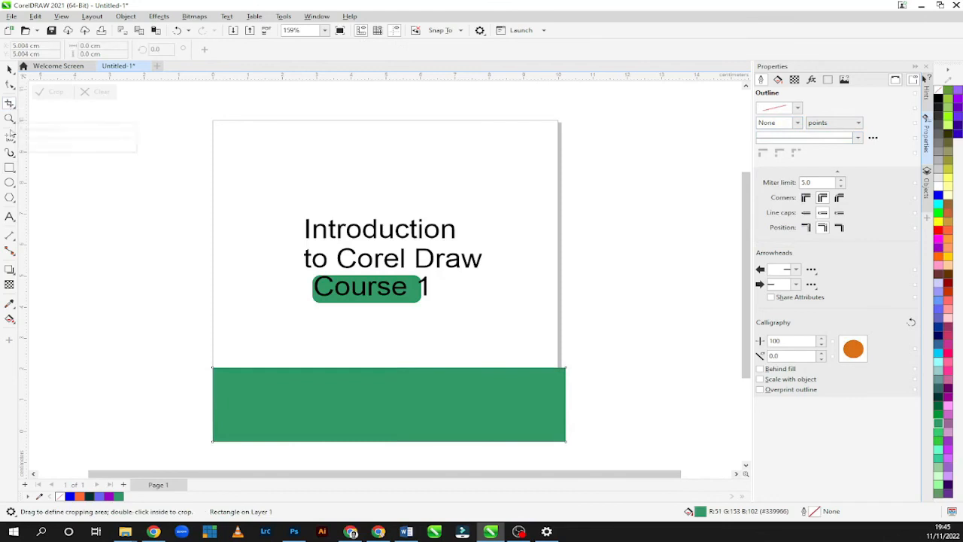
- Start editing the large green rectangle at the page's lower edge with the Shape tool
click(9, 85)
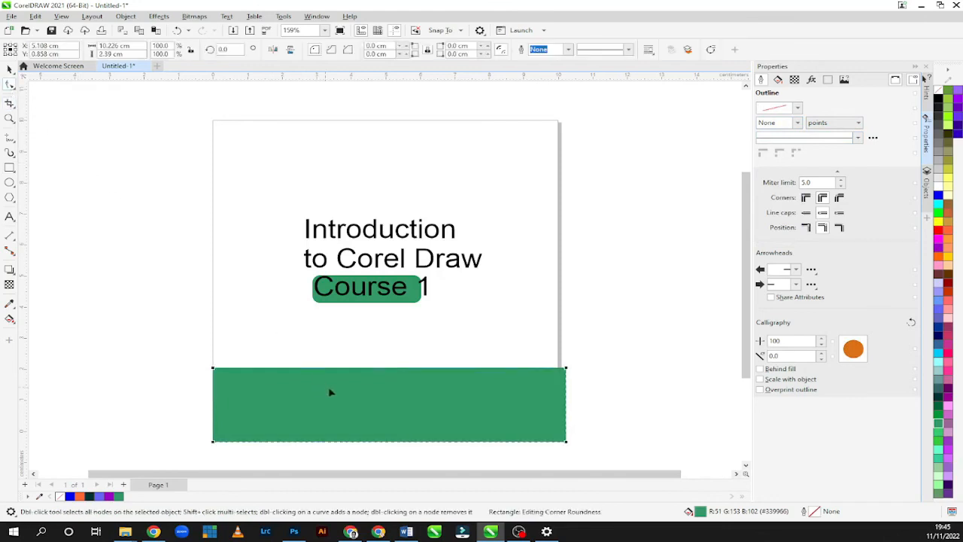